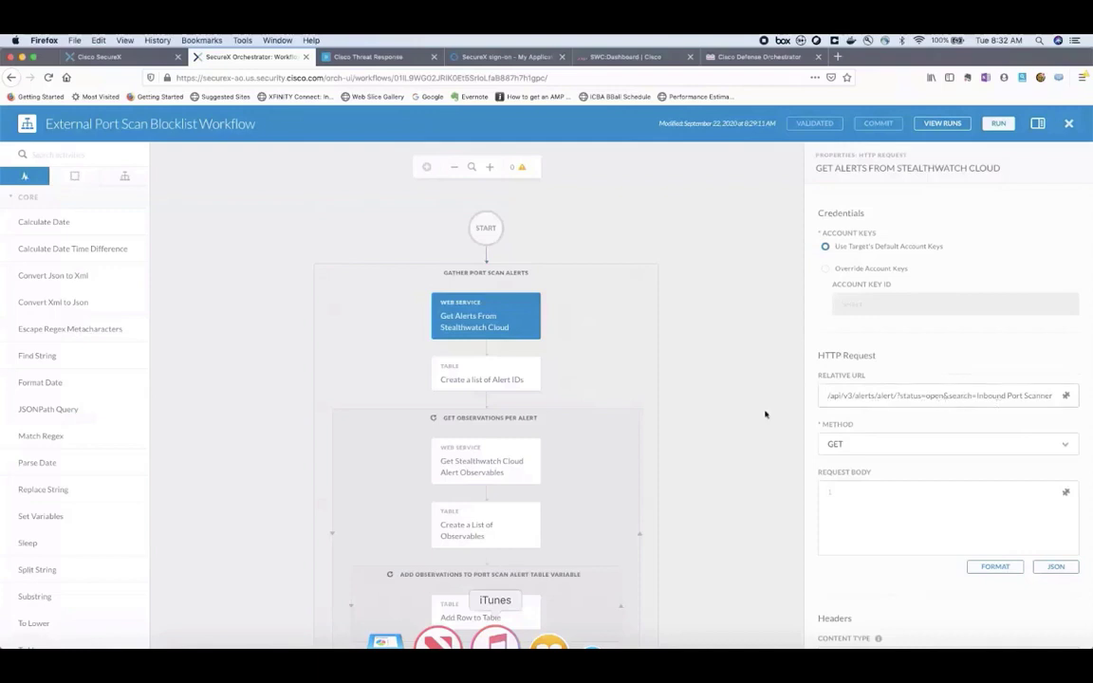
# Review the properties of the Create a list of Alert IDs activity and the Get Observations Per Alert loop.
pyautogui.click(529, 379)
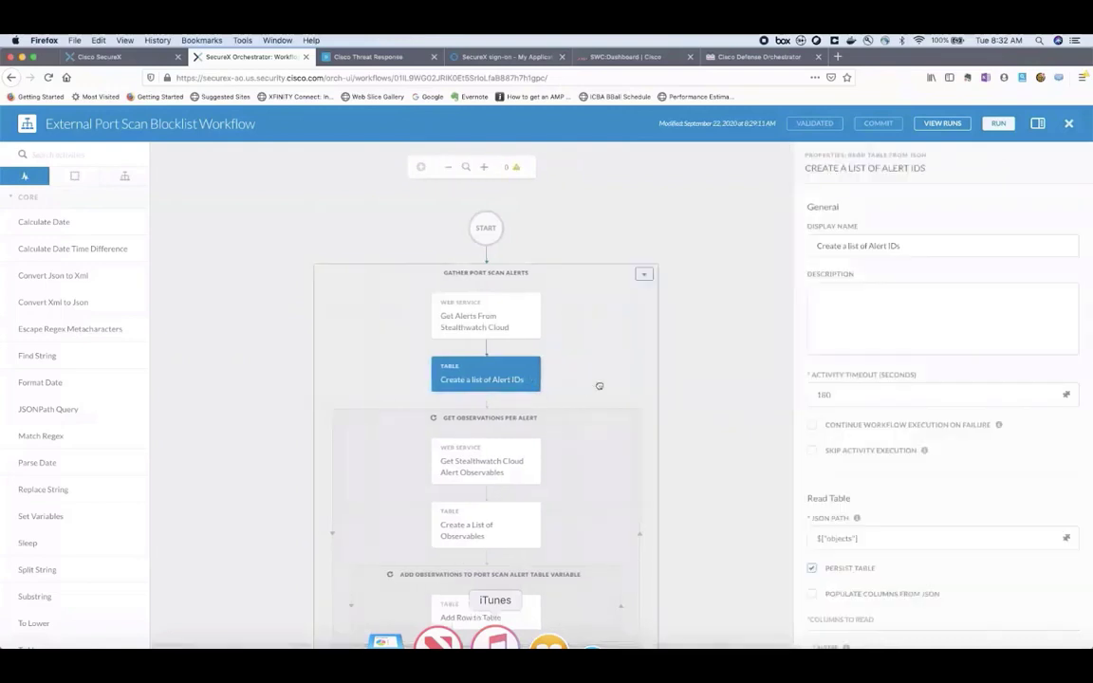
pyautogui.scroll(-3, 597, 384)
pyautogui.click(581, 317)
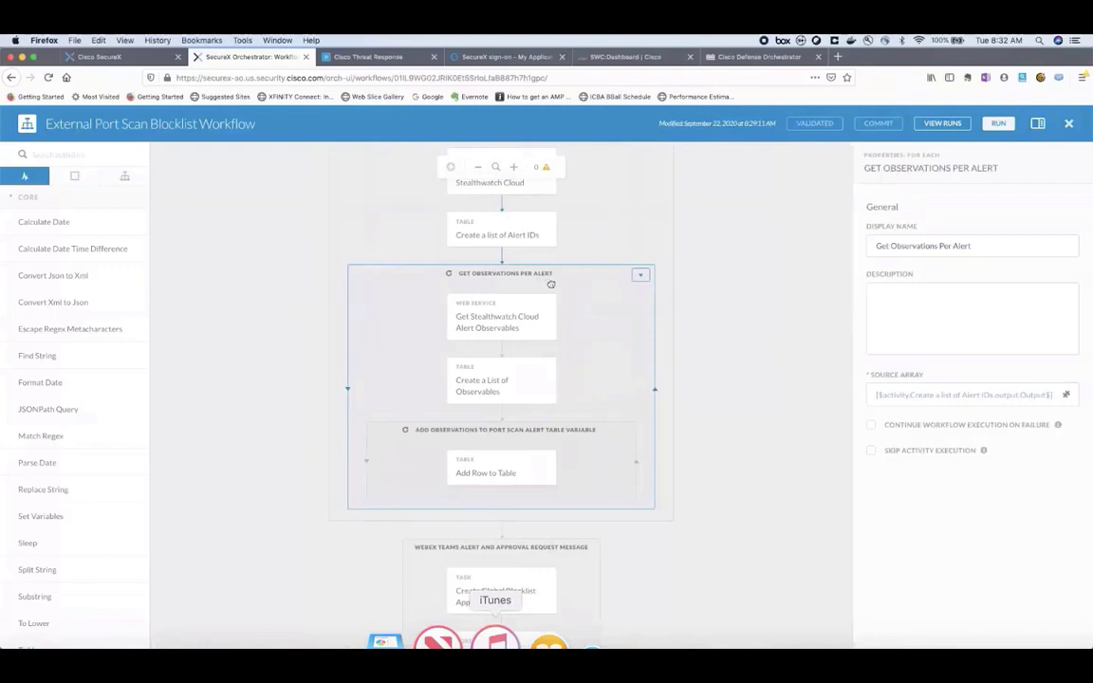
# Examine the target and HTTP request settings of the Get Stealthwatch Cloud Alert Observables activity.
pyautogui.click(543, 323)
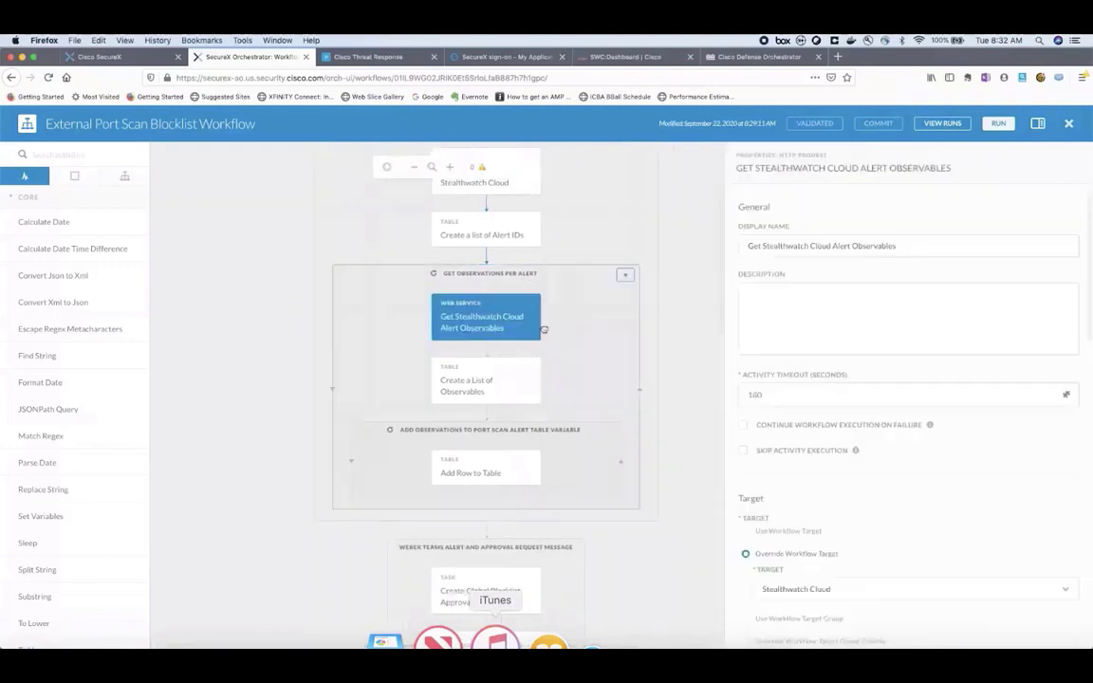
pyautogui.scroll(-5, 895, 411)
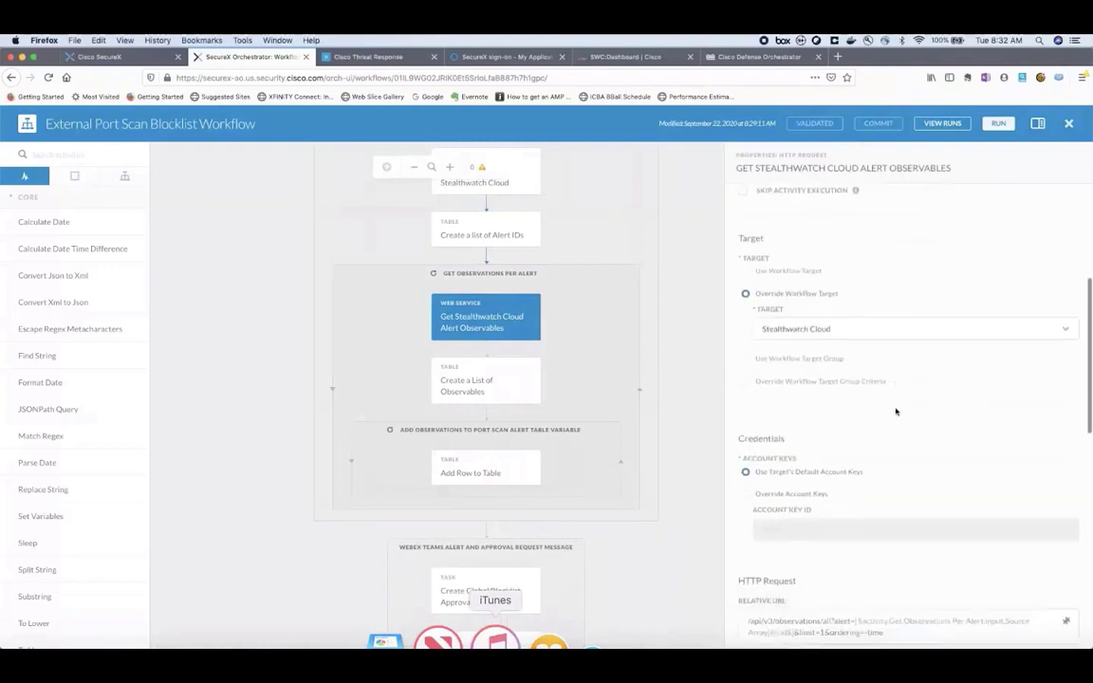
pyautogui.scroll(-4, 896, 410)
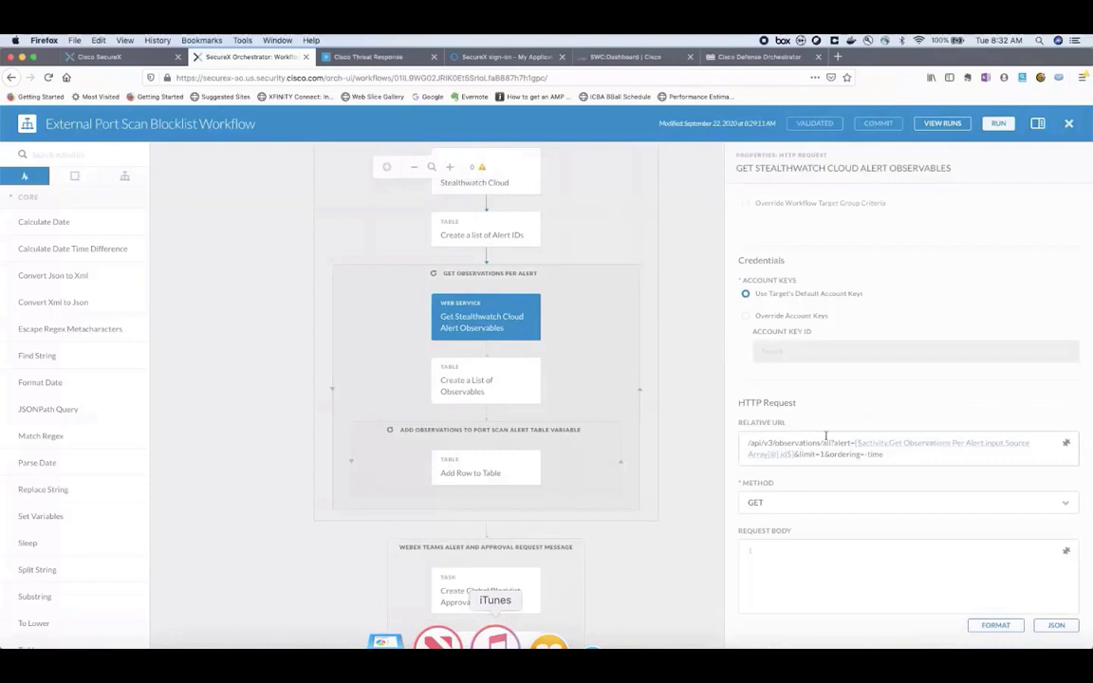
# Review the properties of the Create a List of Observables and Add Row to Table activities.
pyautogui.click(519, 382)
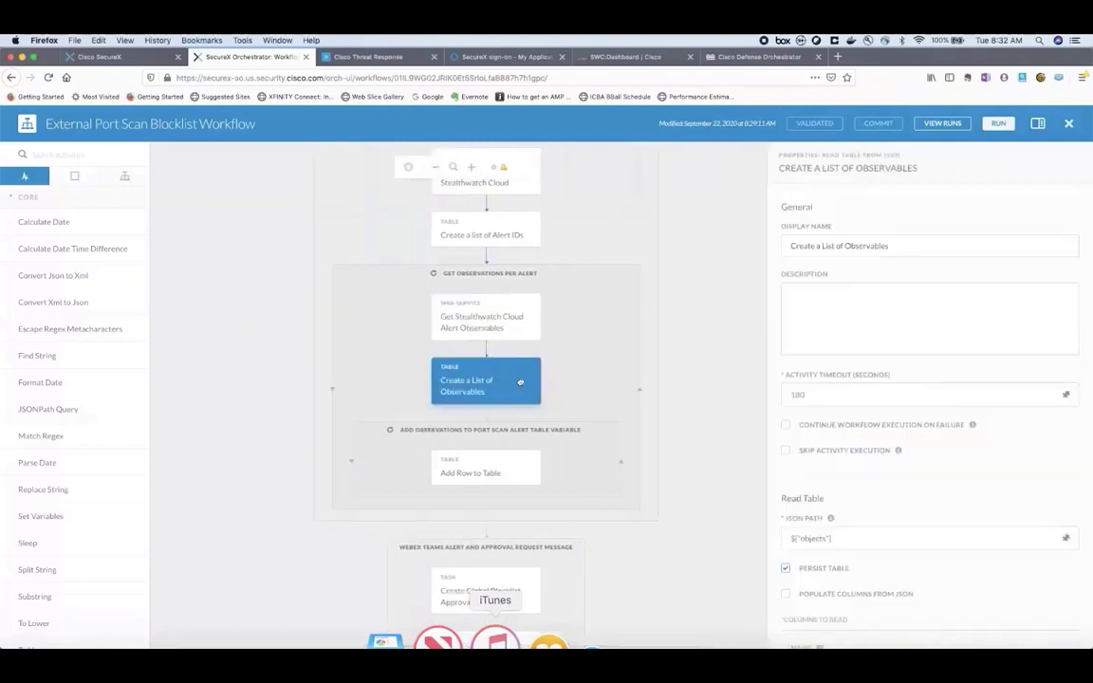
pyautogui.scroll(-3, 520, 381)
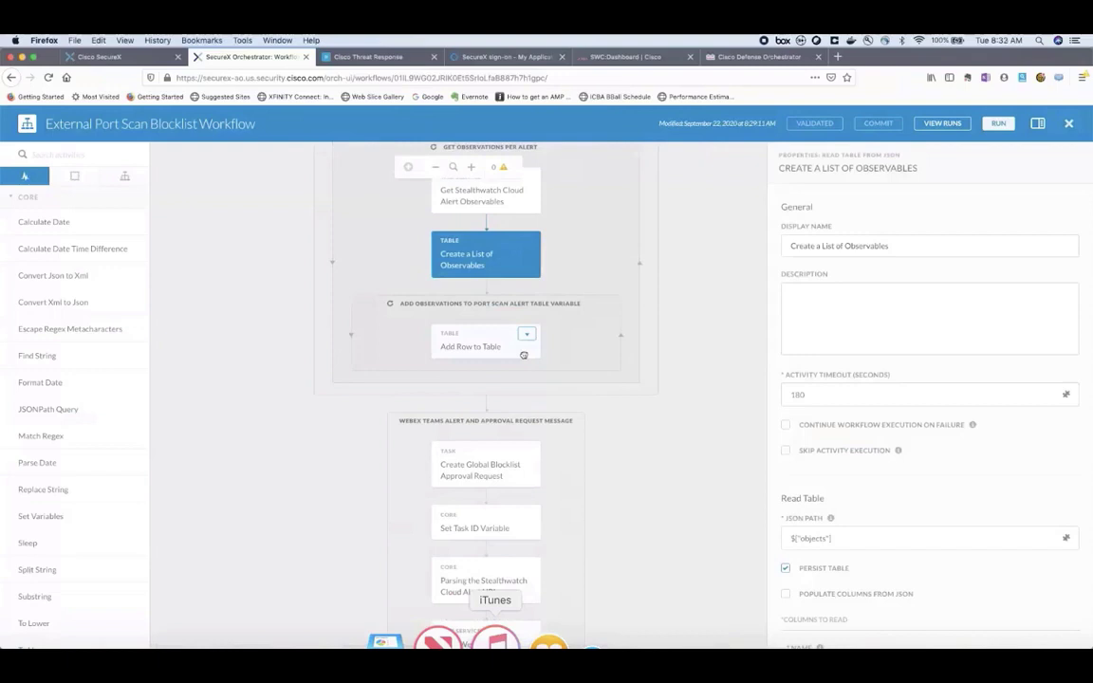
pyautogui.click(523, 355)
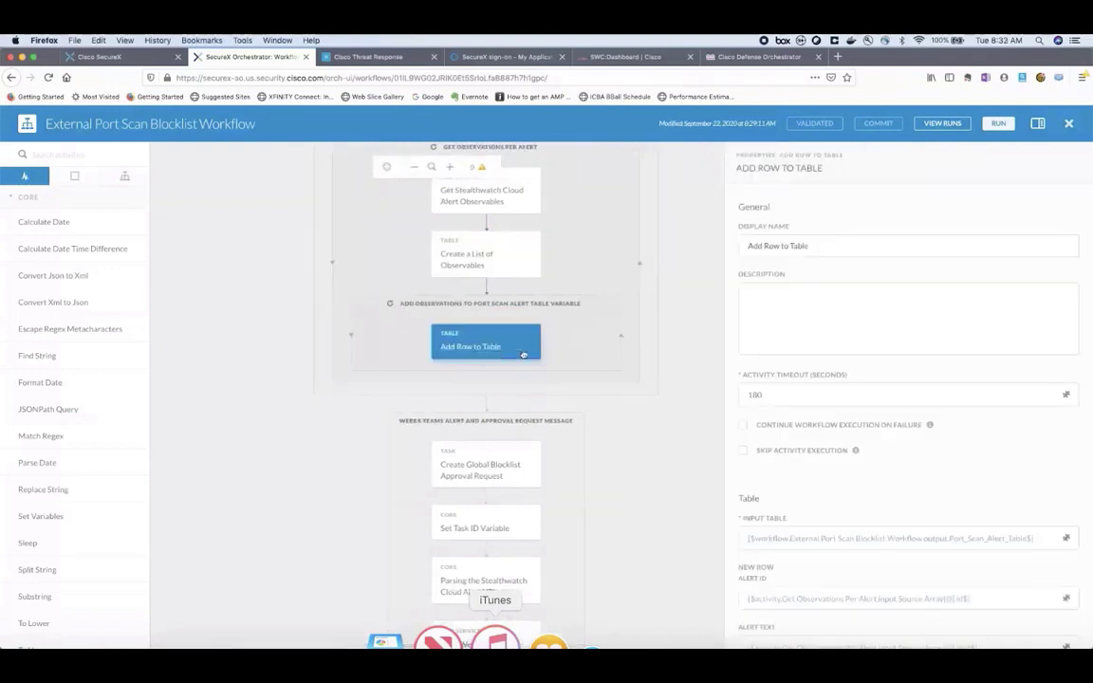
# Examine the approval configuration, message and choices of the Create Global Blocklist Approval Request task.
pyautogui.scroll(-5, 656, 490)
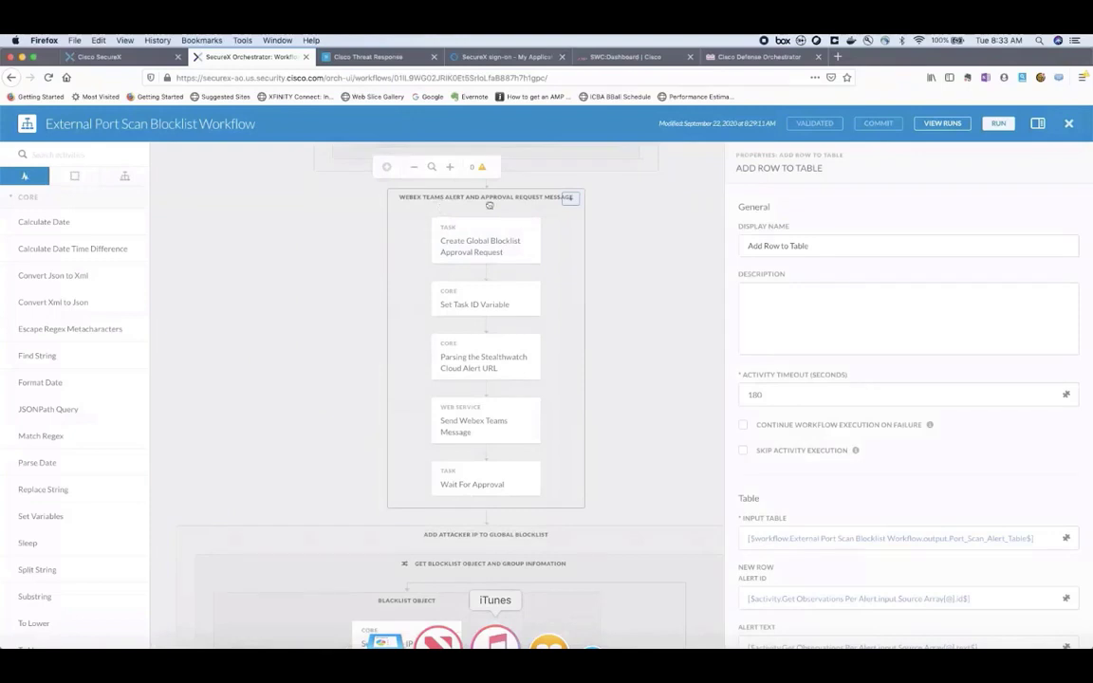
pyautogui.click(519, 241)
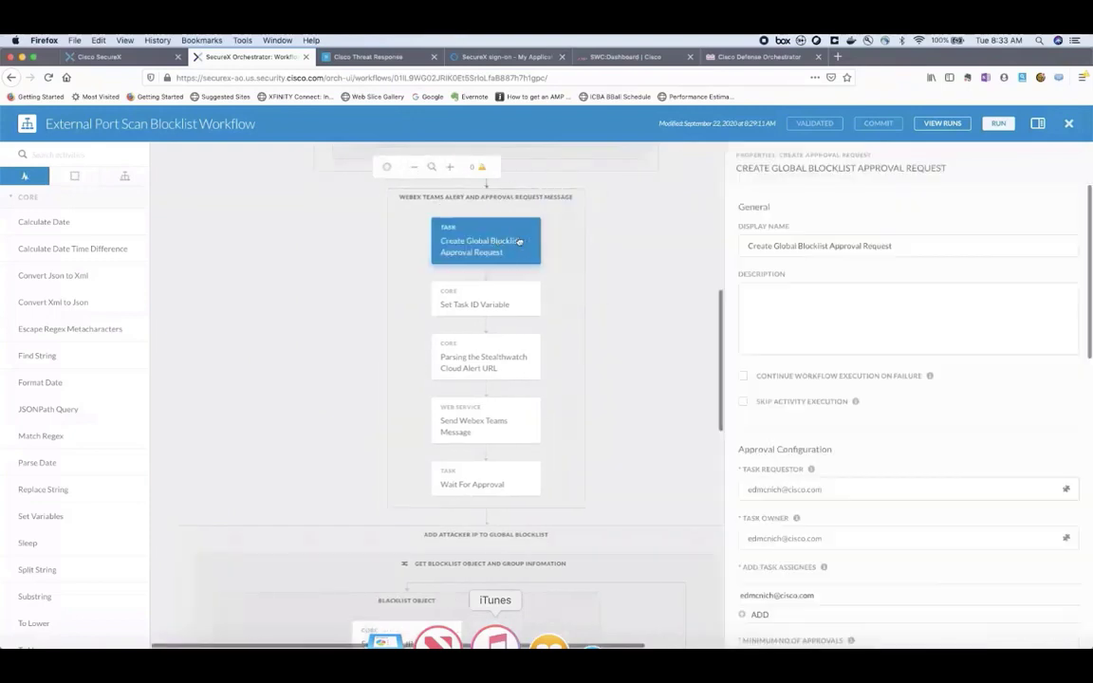
pyautogui.scroll(-5, 861, 391)
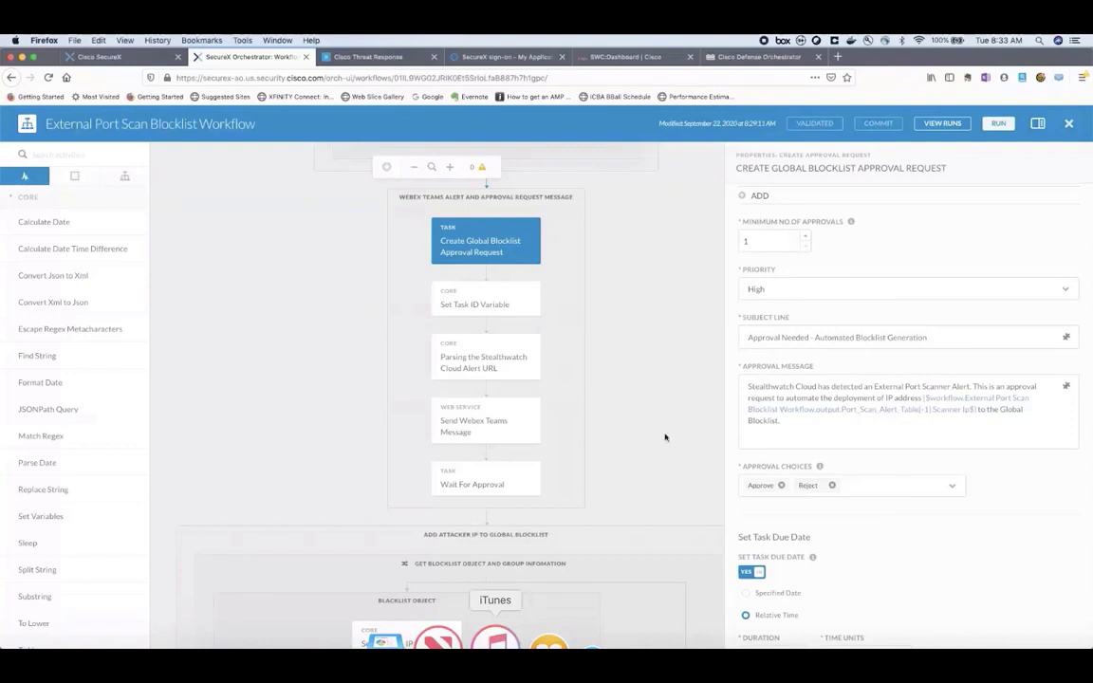
pyautogui.scroll(-1, 664, 436)
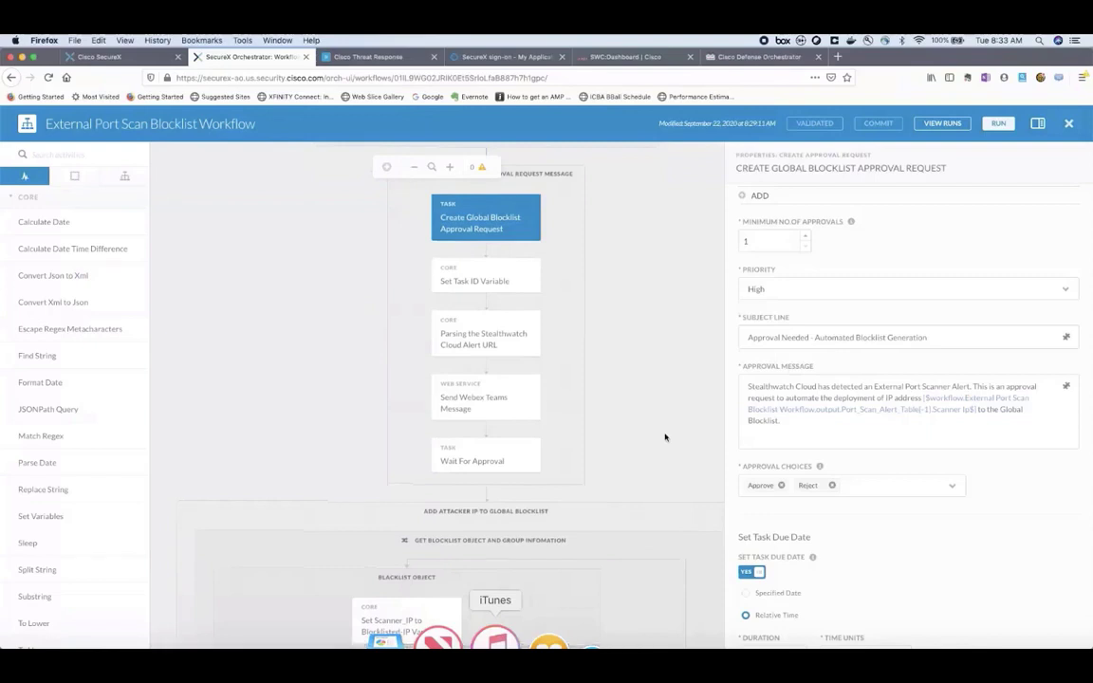
pyautogui.click(562, 516)
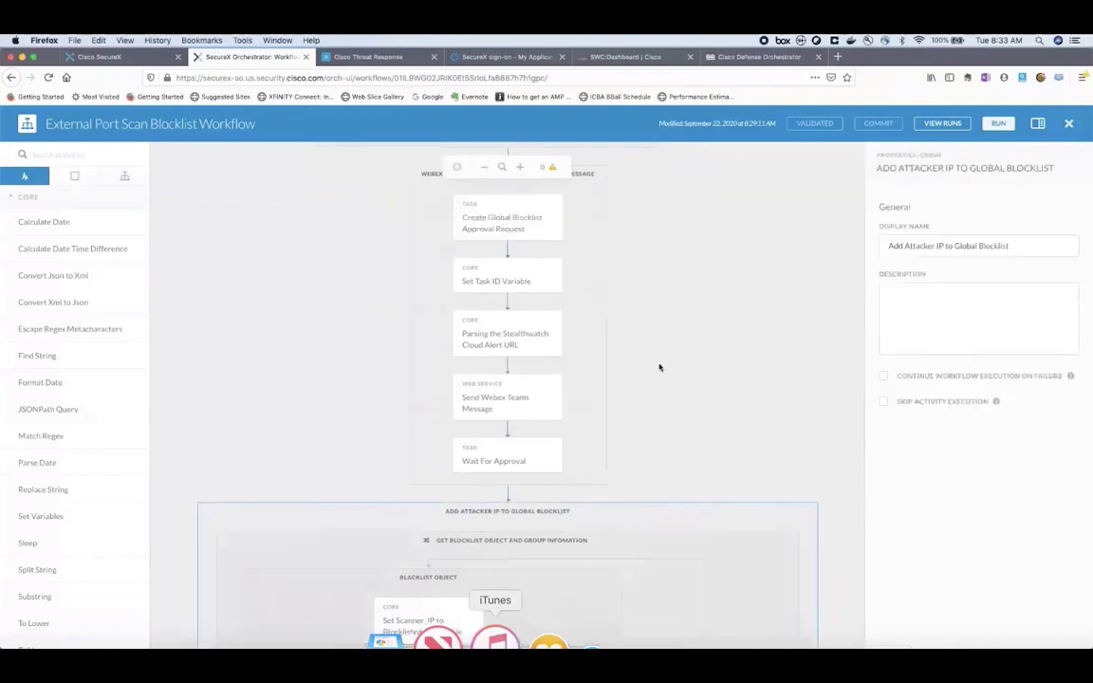
# Inspect the HTTP request of the Send Webex Teams Message activity, reading the full alert text in its request body.
pyautogui.click(541, 403)
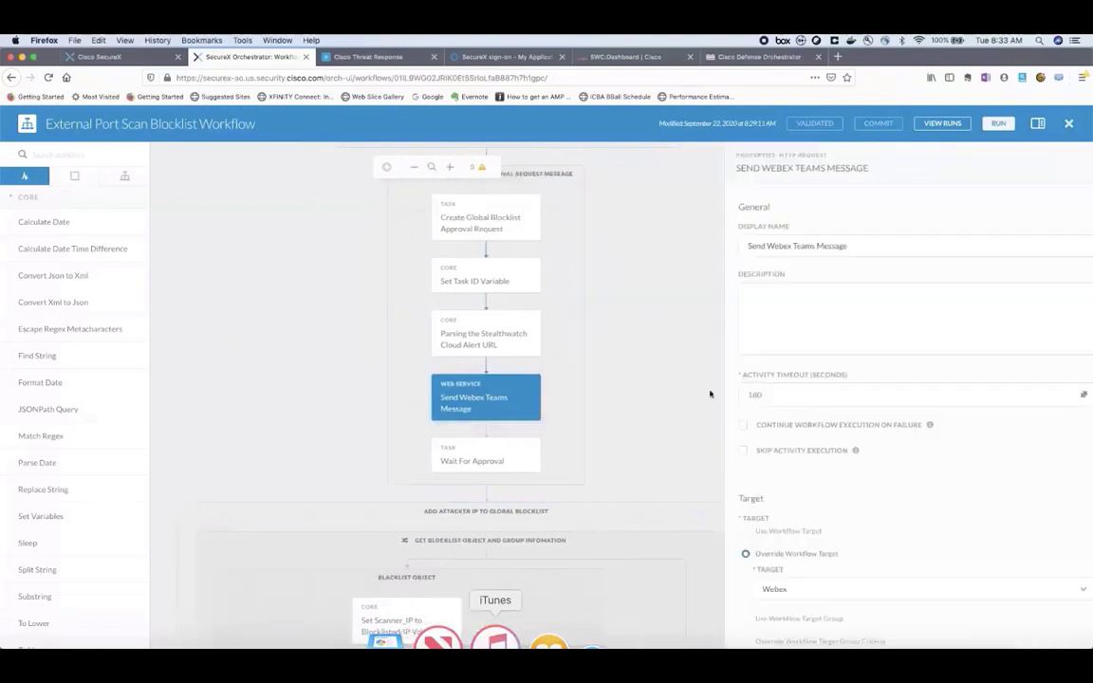
pyautogui.scroll(-5, 859, 447)
pyautogui.scroll(-6, 861, 452)
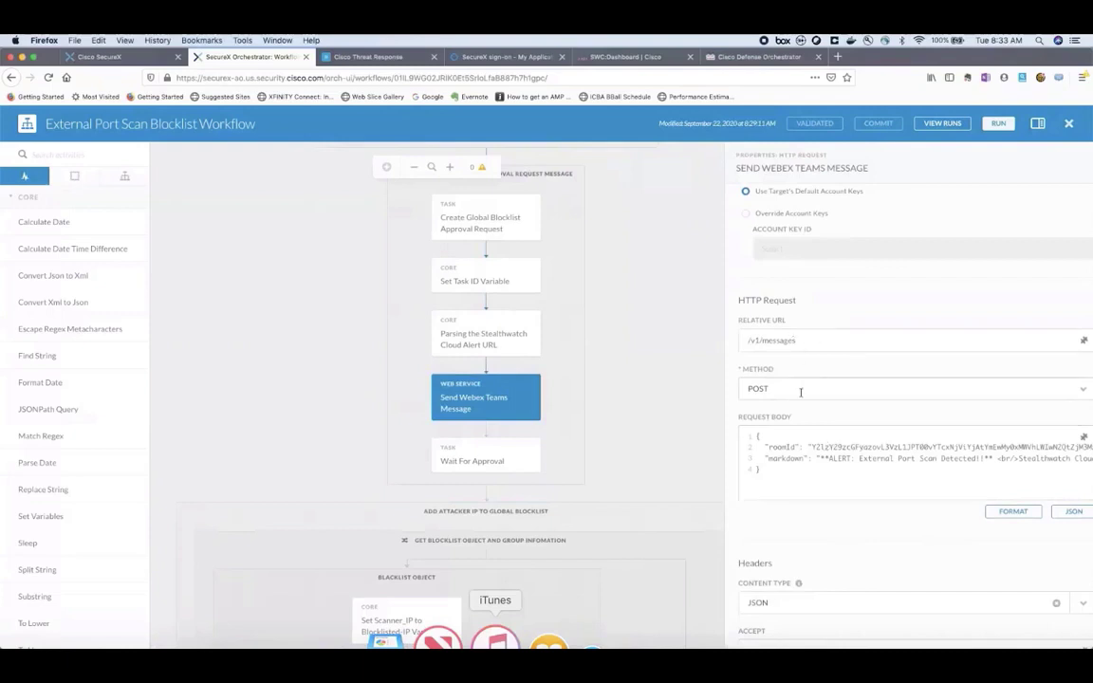
pyautogui.hscroll(1, 790, 453)
pyautogui.hscroll(-1, 790, 455)
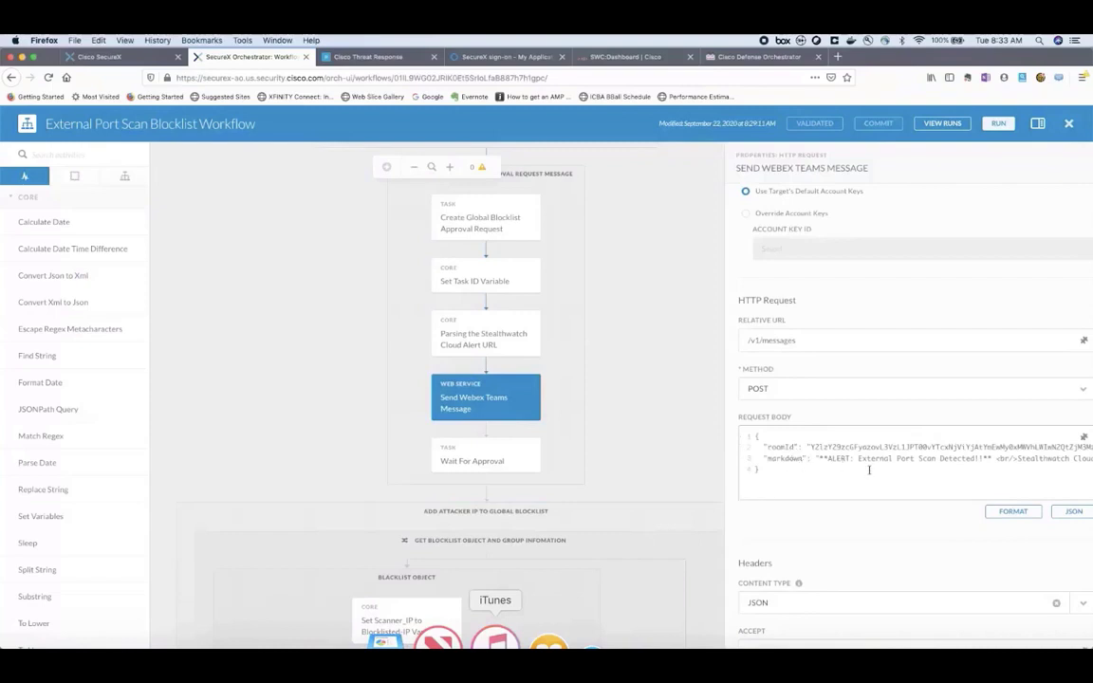
pyautogui.hscroll(5, 867, 470)
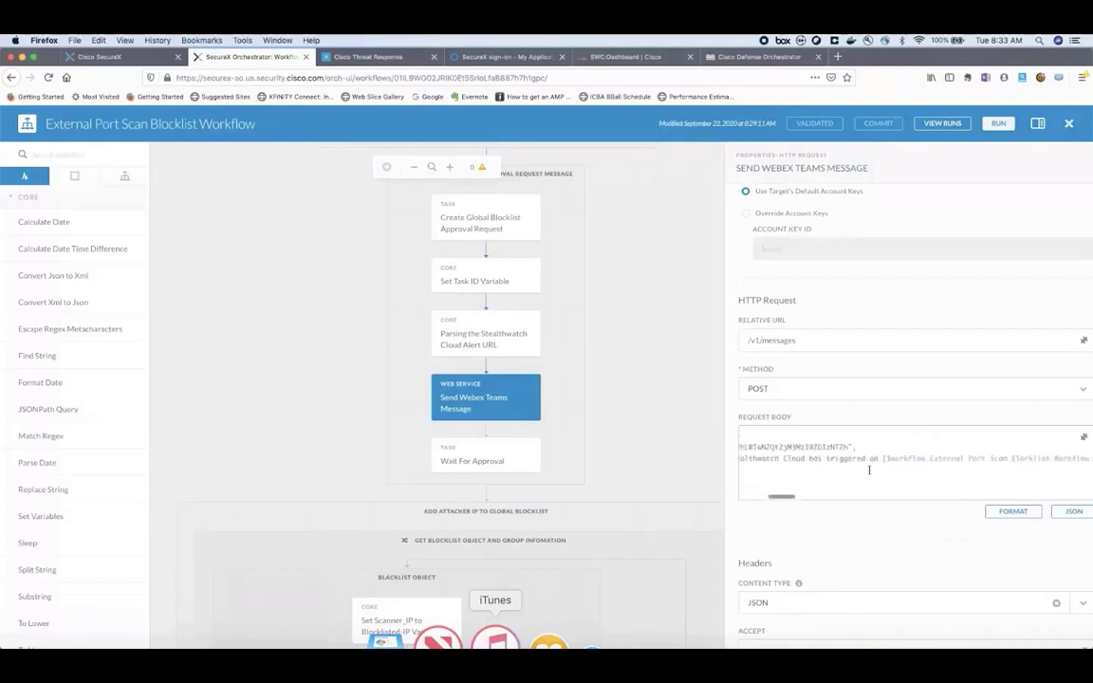
pyautogui.hscroll(3, 892, 467)
pyautogui.hscroll(3, 919, 467)
pyautogui.hscroll(3, 919, 467)
pyautogui.hscroll(-10, 919, 467)
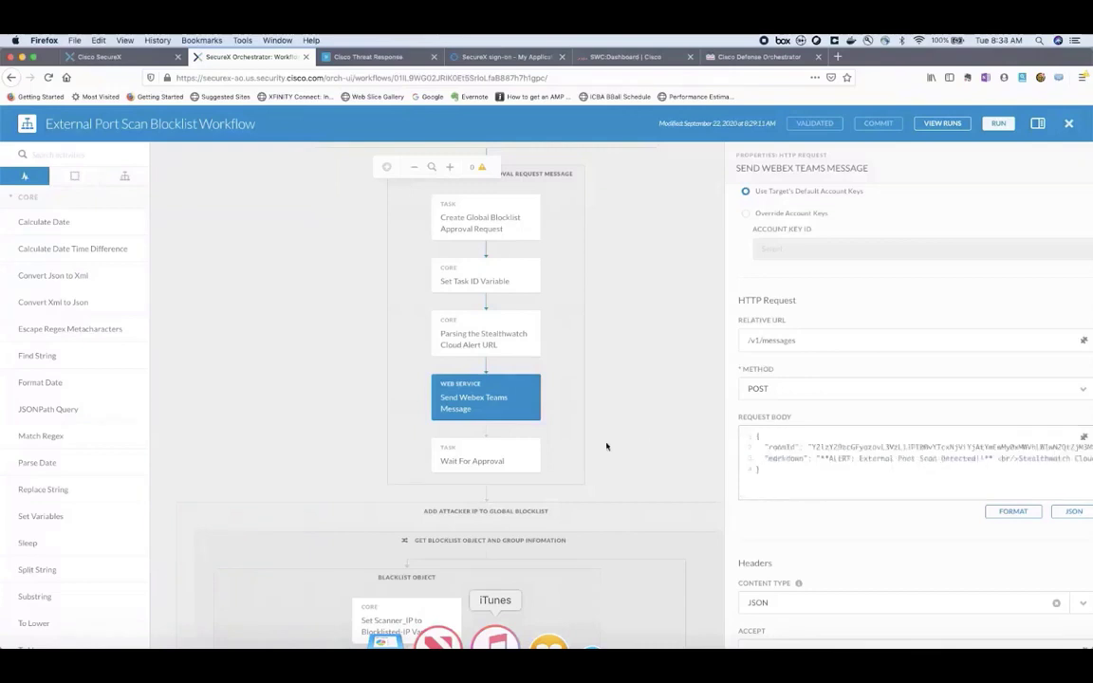
# Review the properties of the Wait For Approval task and the Add Attacker IP to Global Blocklist group.
pyautogui.click(513, 461)
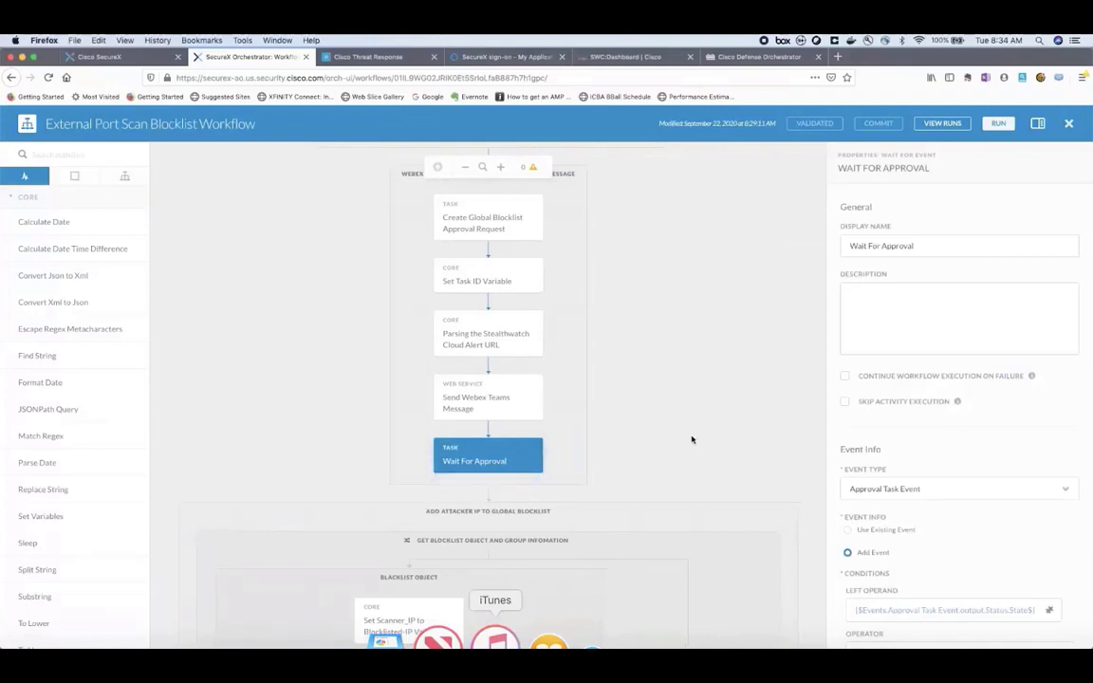
pyautogui.scroll(-5, 692, 440)
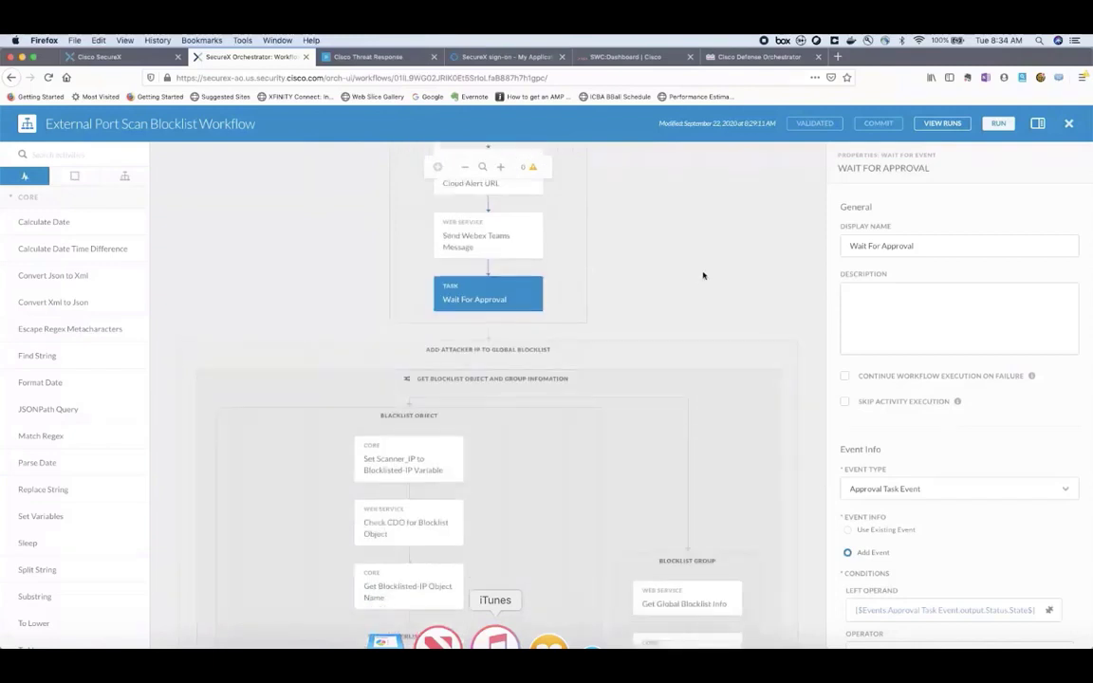
pyautogui.scroll(-5, 702, 275)
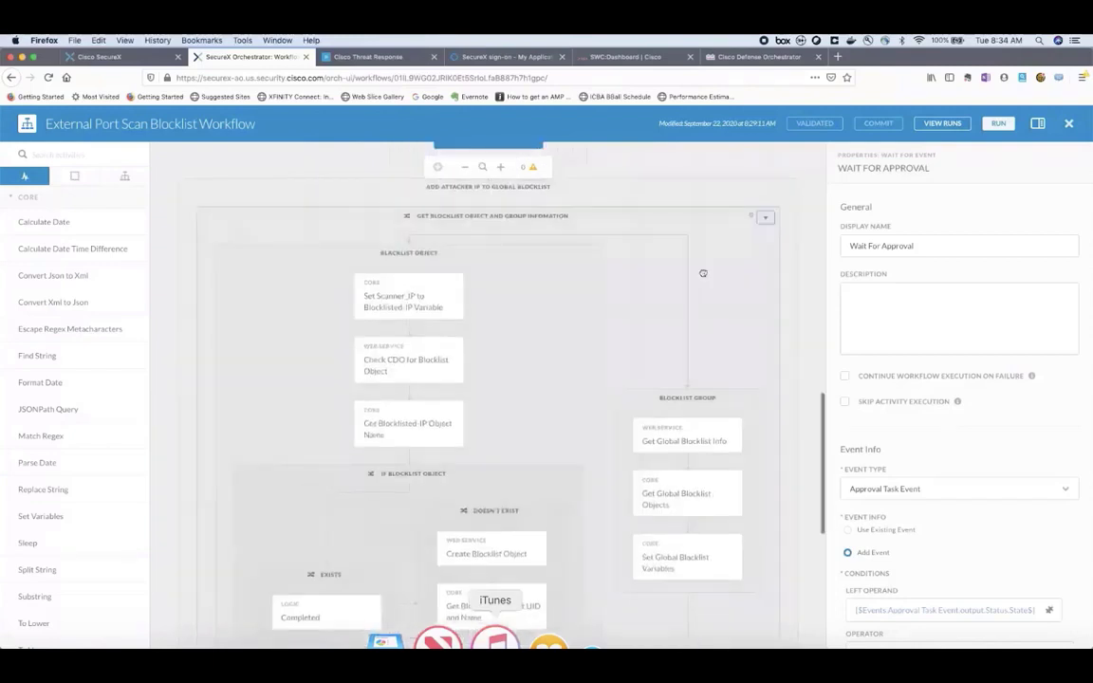
pyautogui.click(551, 194)
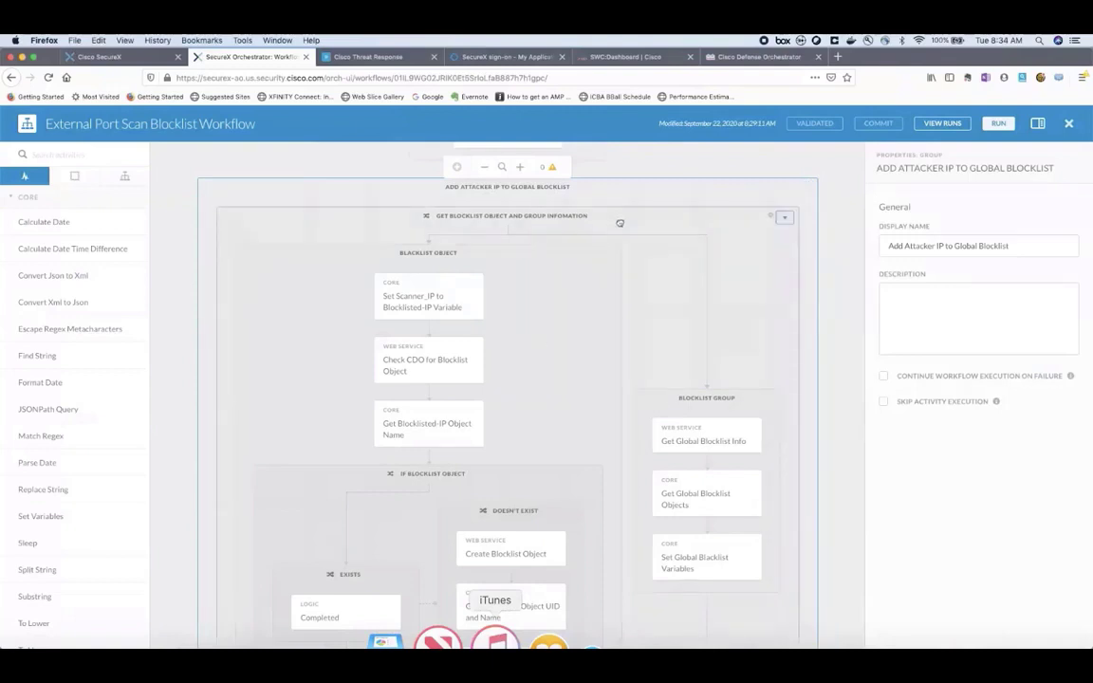
# Examine the parallel Blacklist Object and Blocklist Group branches, the If Blocklist Object condition, and the activities down to the Global Blocklist update.
pyautogui.click(565, 292)
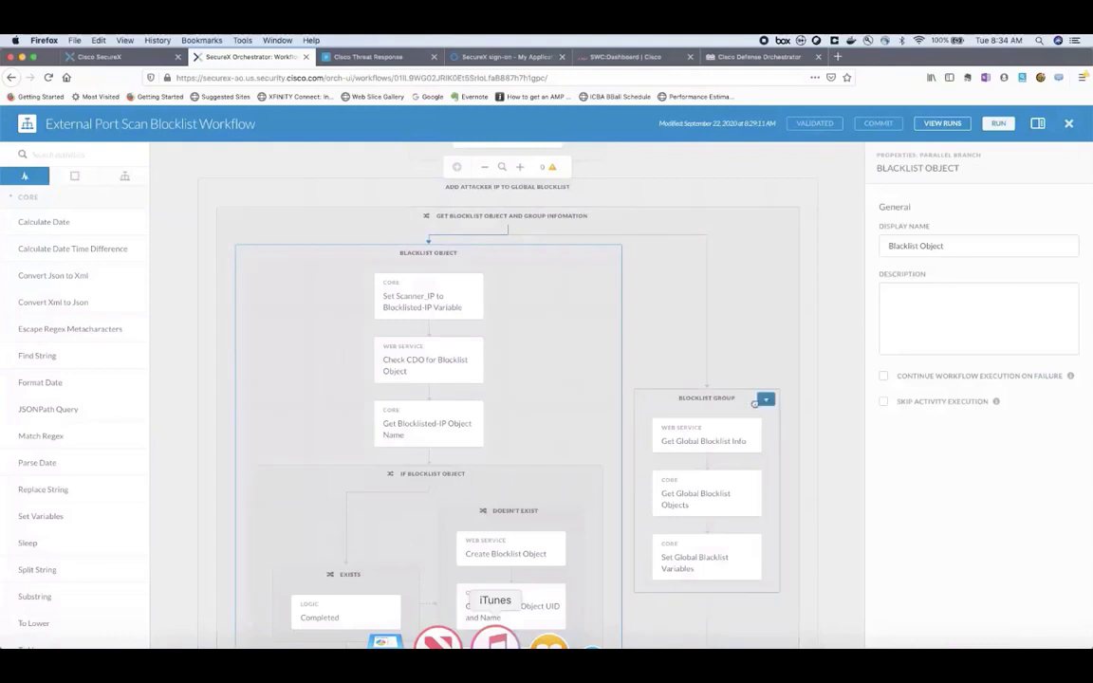
pyautogui.click(739, 409)
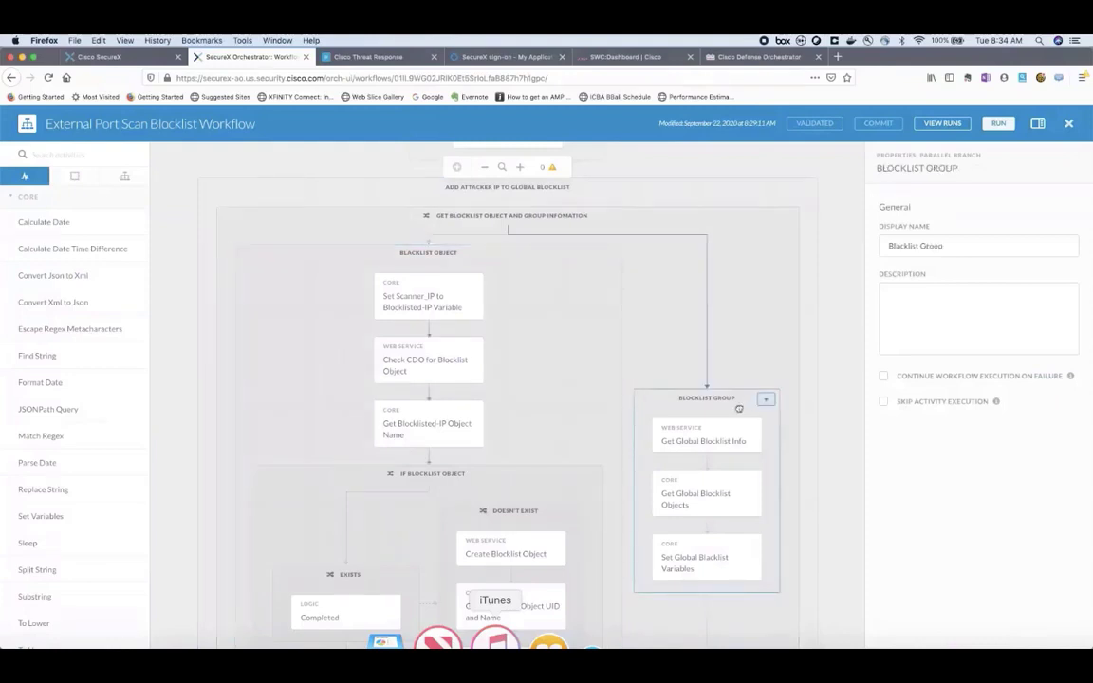
pyautogui.click(527, 348)
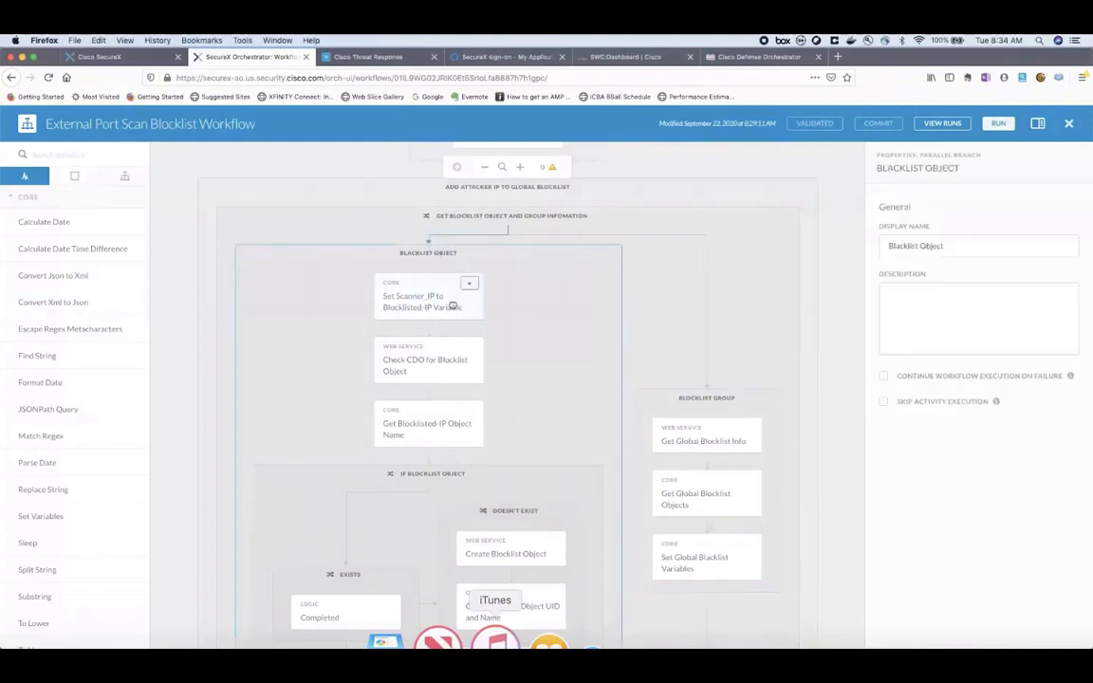
pyautogui.click(483, 482)
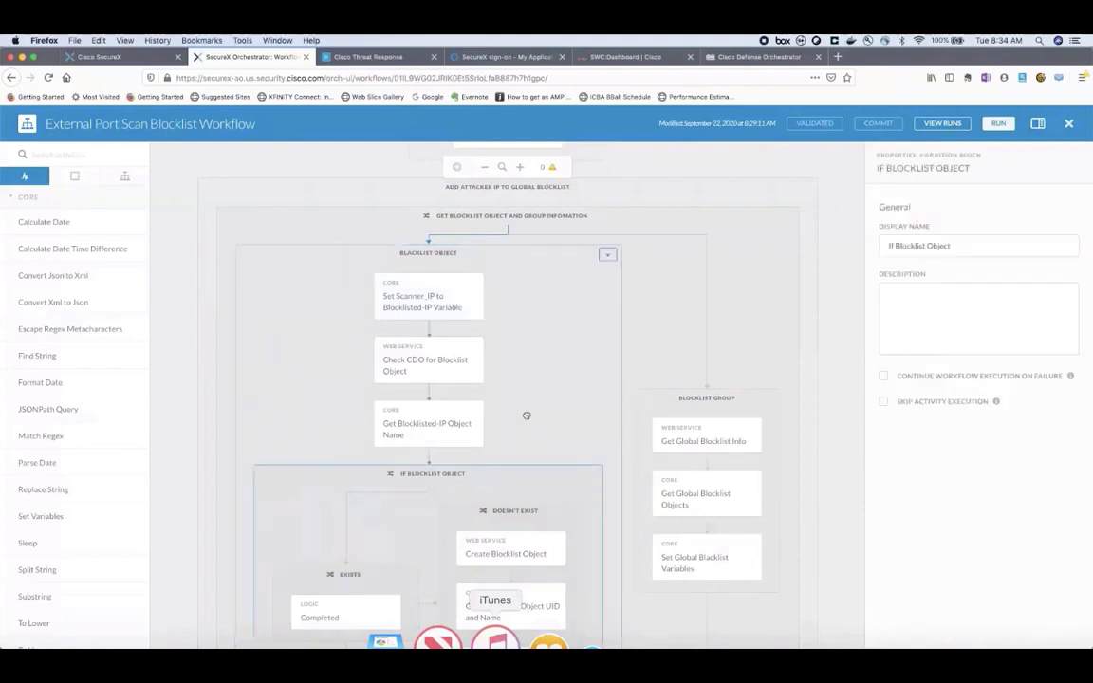
pyautogui.scroll(-3, 525, 415)
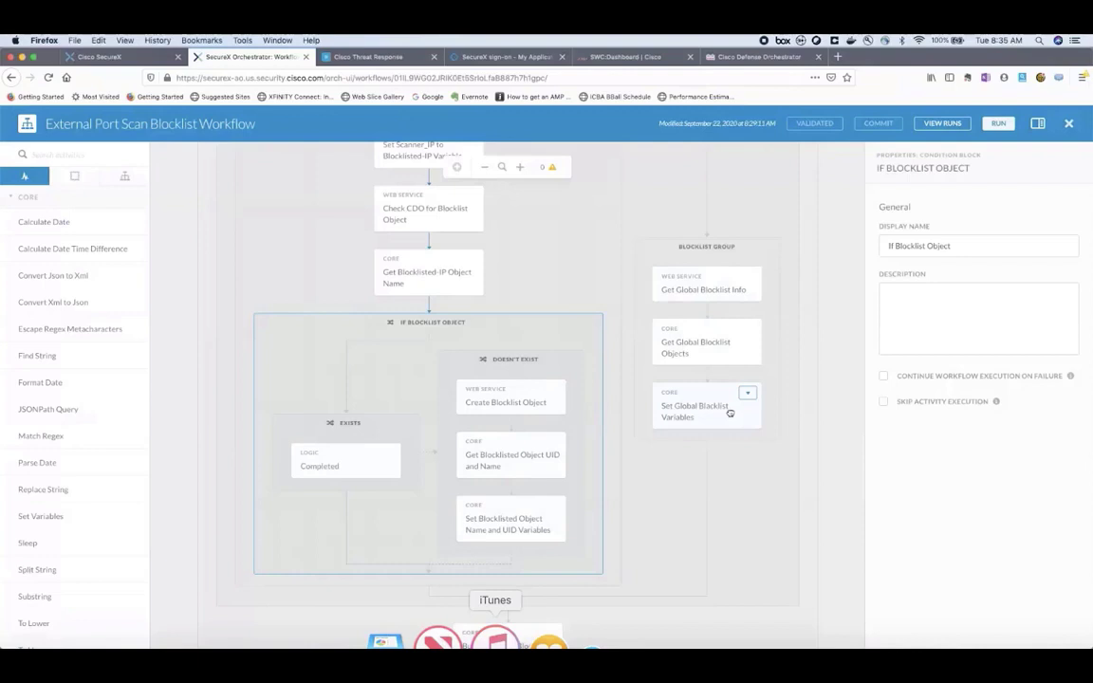
pyautogui.scroll(-5, 729, 413)
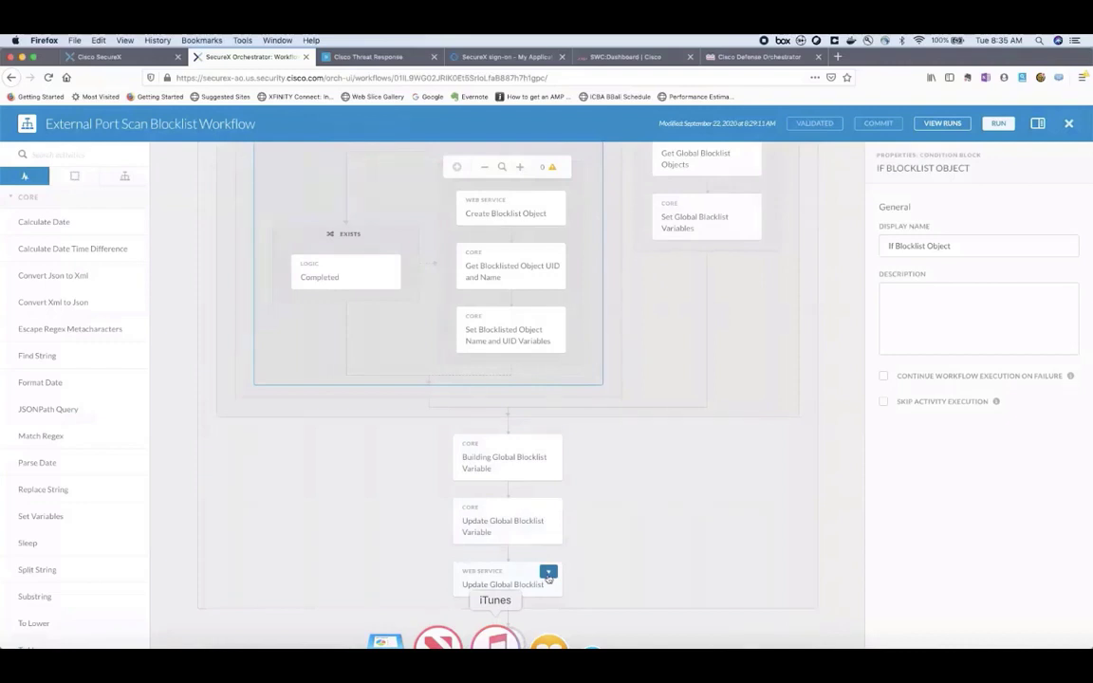
# Switch to Cisco Defense Orchestrator, search the objects for "blocklist" and expand the Global_Blocklist group.
pyautogui.click(759, 57)
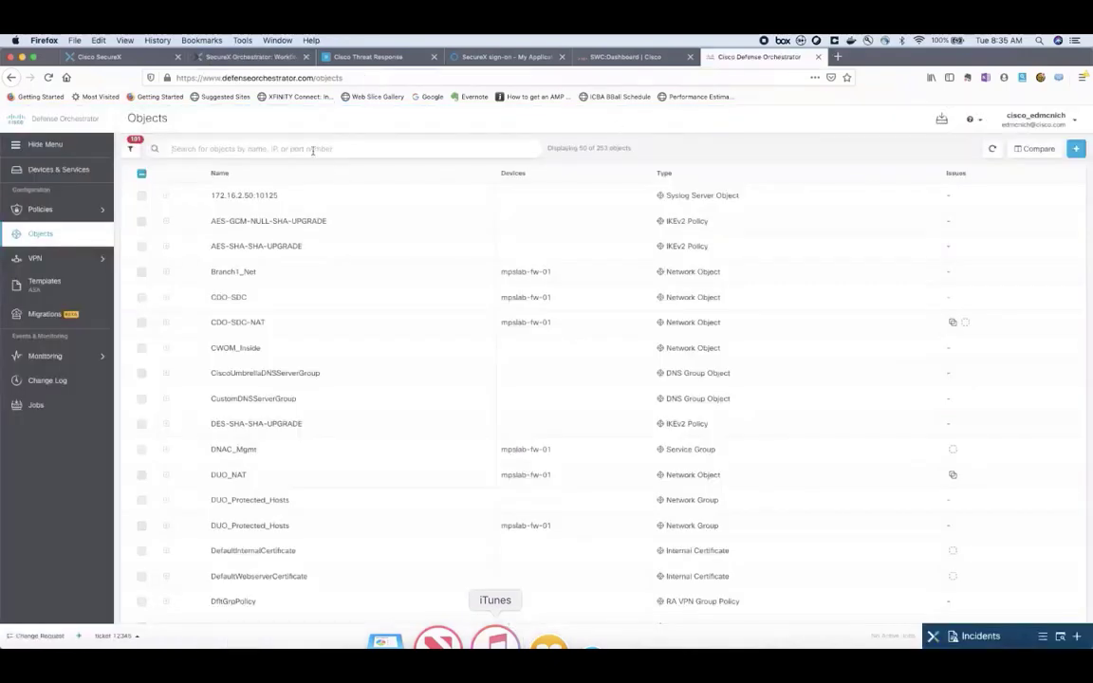
pyautogui.click(312, 149)
pyautogui.write('blocklist')
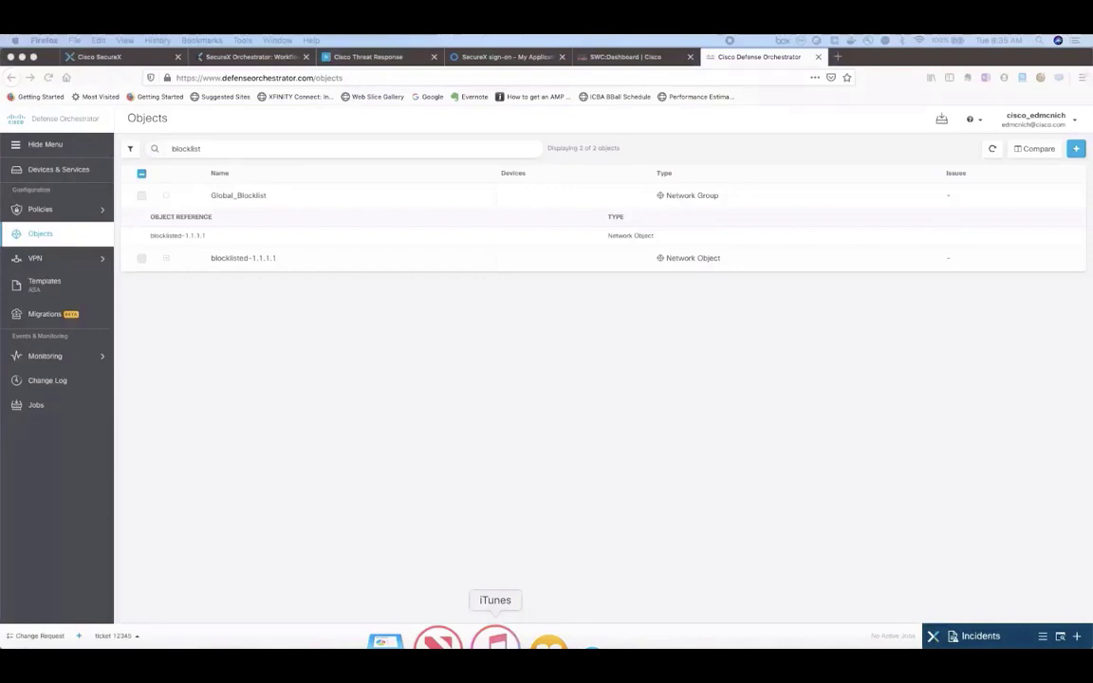
# Bring up the ProtoVision Security Alerts space in Webex Teams, and run a Zenmap Intense scan of 172.16.2.110 from the Win10-Sim-Internet machine.
pyautogui.click(703, 640)
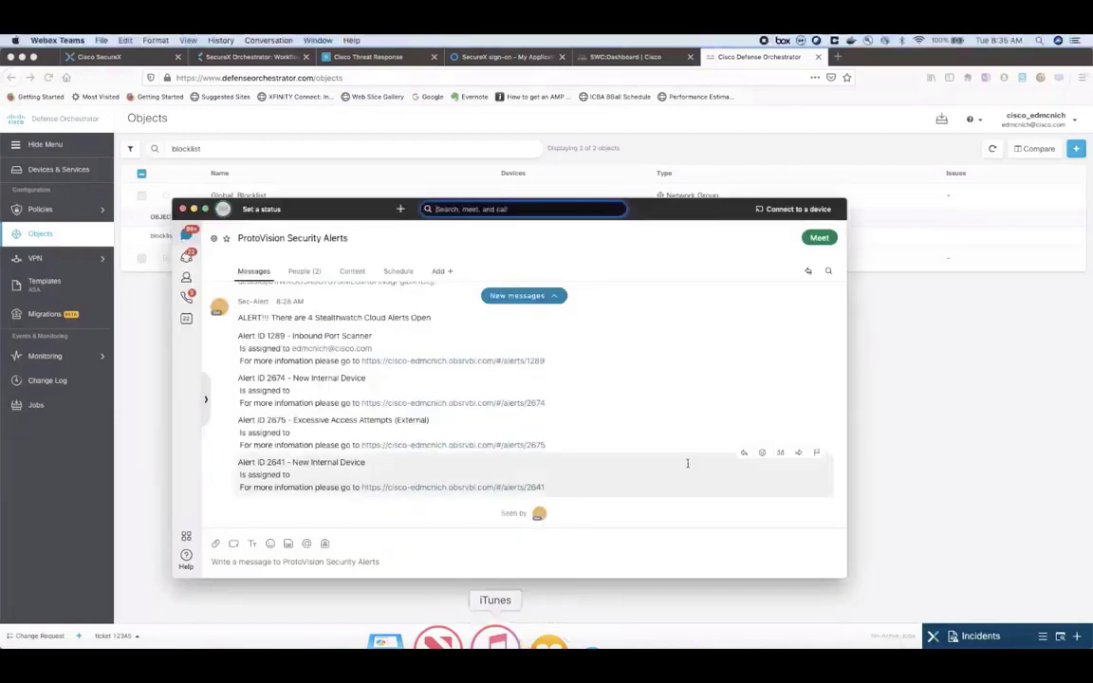
pyautogui.hotkey('ctrl', 'Right')
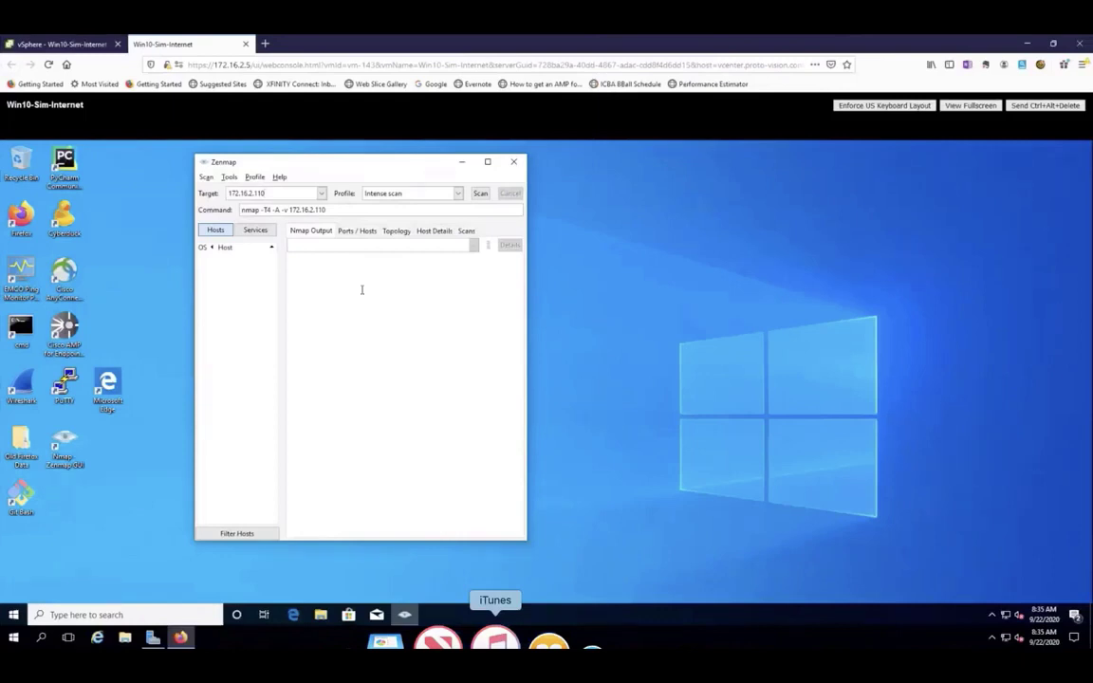
pyautogui.click(289, 196)
pyautogui.click(481, 193)
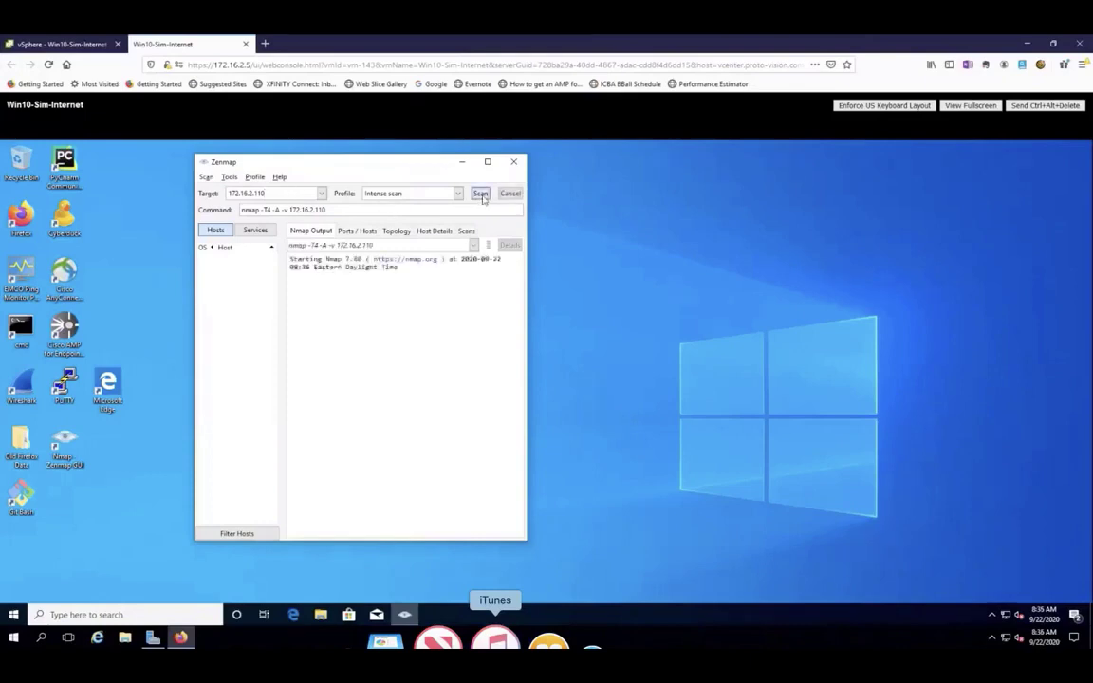
# Return to Webex Teams and open the Stealthwatch Cloud alert linked in the External Port Scan Detected message.
pyautogui.hotkey('ctrl', 'Left')
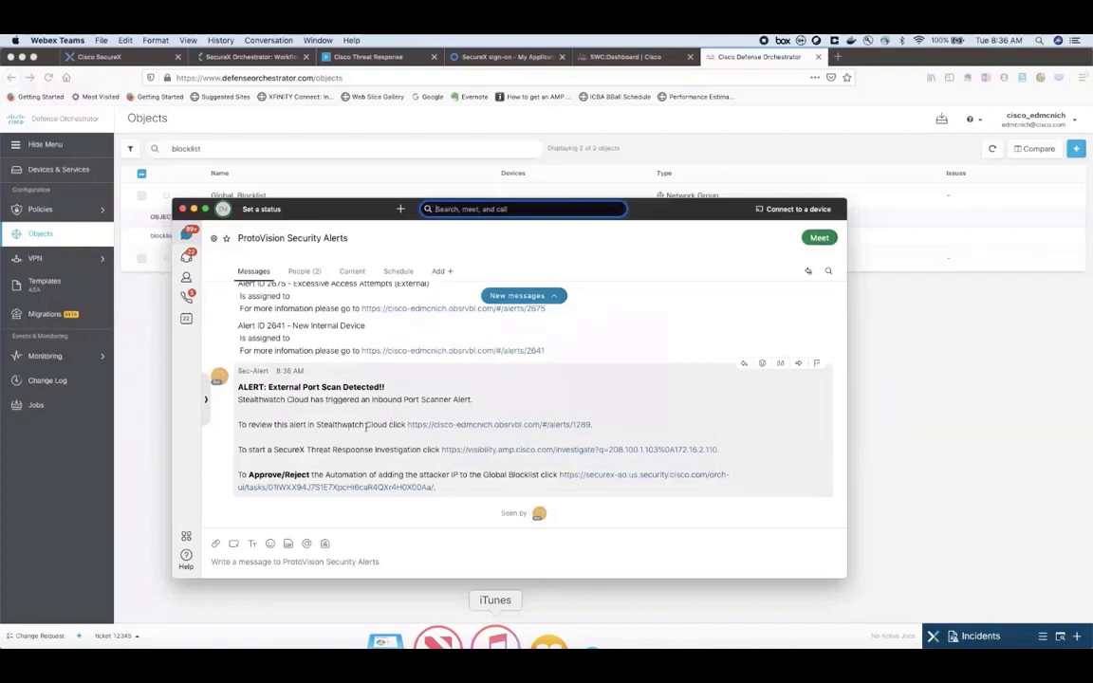
pyautogui.click(484, 425)
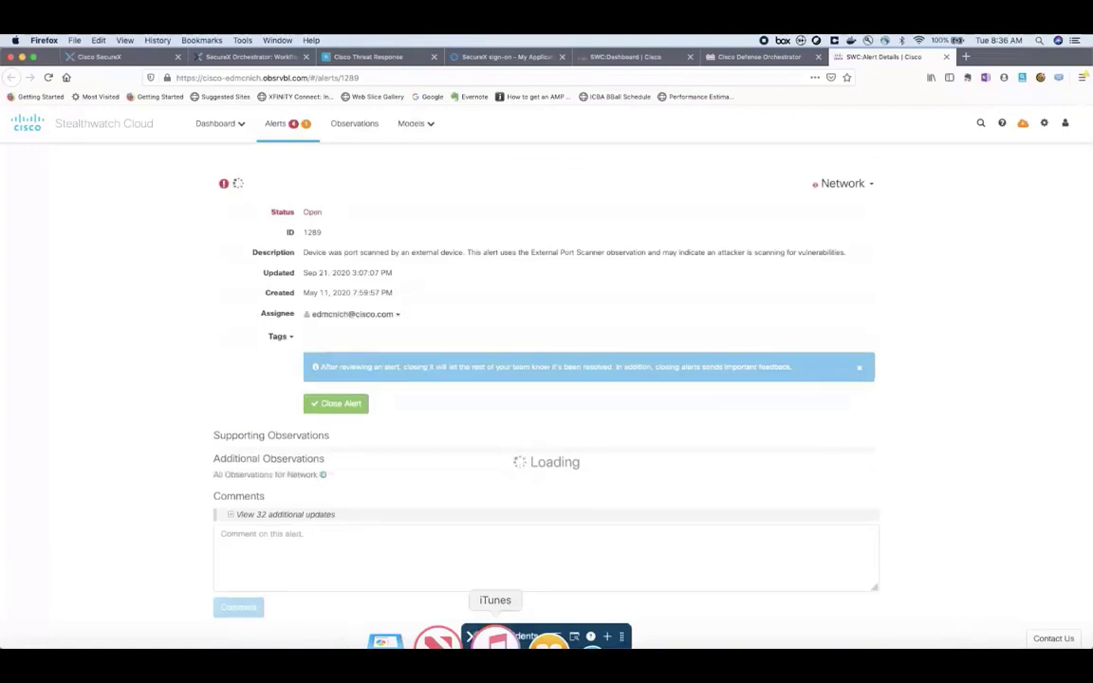
# Return to Webex Teams and open the SecureX Threat Response investigation linked in the External Port Scan Detected message.
pyautogui.press('super+Tab')
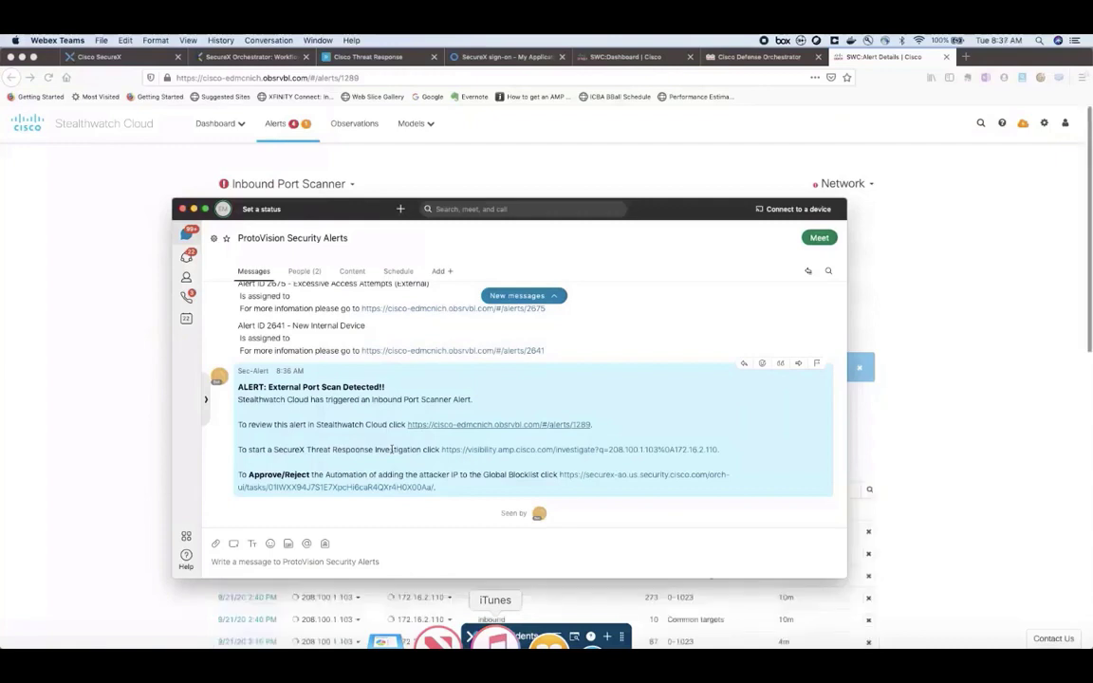
pyautogui.click(535, 451)
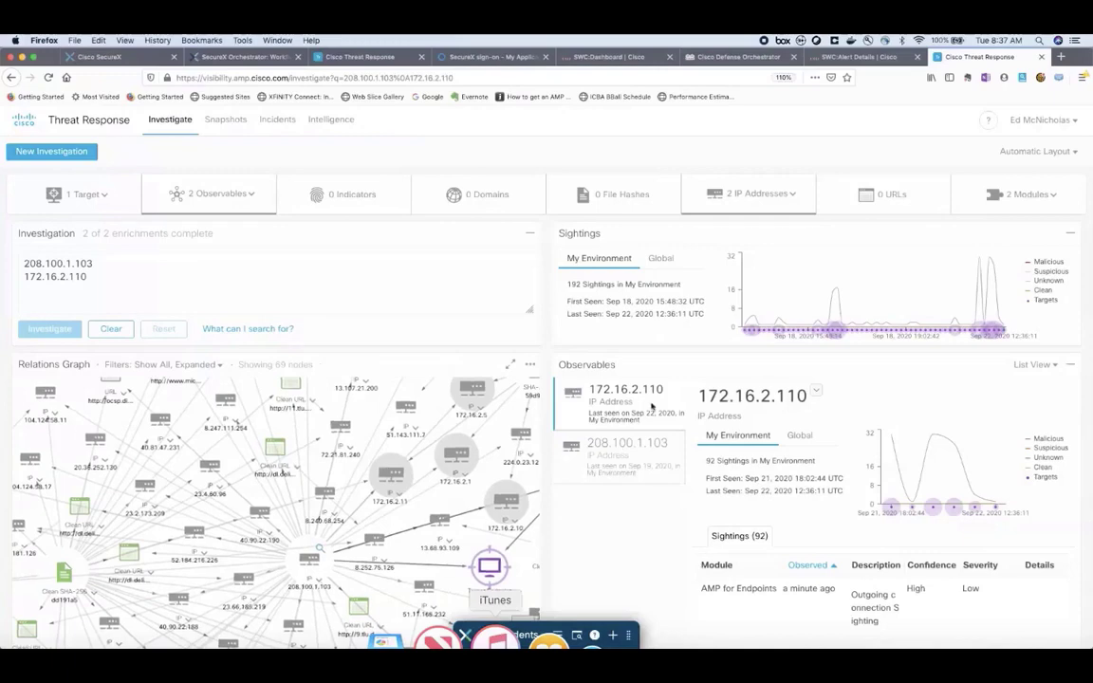
# From the same Webex Teams alert, open the Approve/Reject task and approve adding 208.100.1.103 to the Global Blocklist.
pyautogui.click(495, 641)
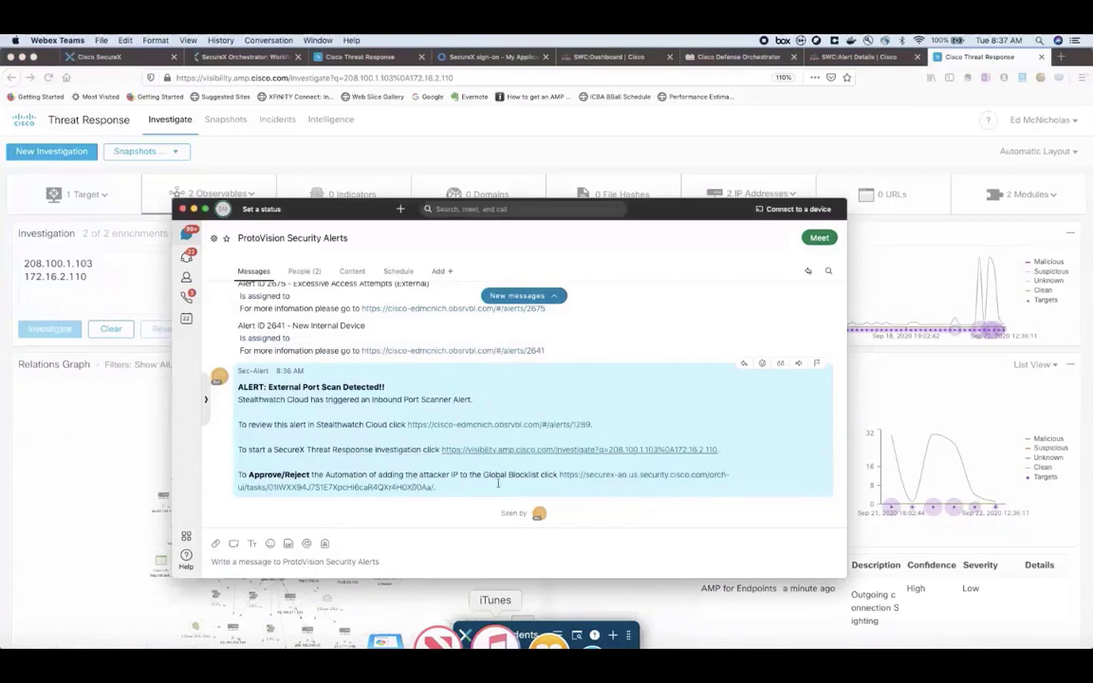
pyautogui.click(634, 479)
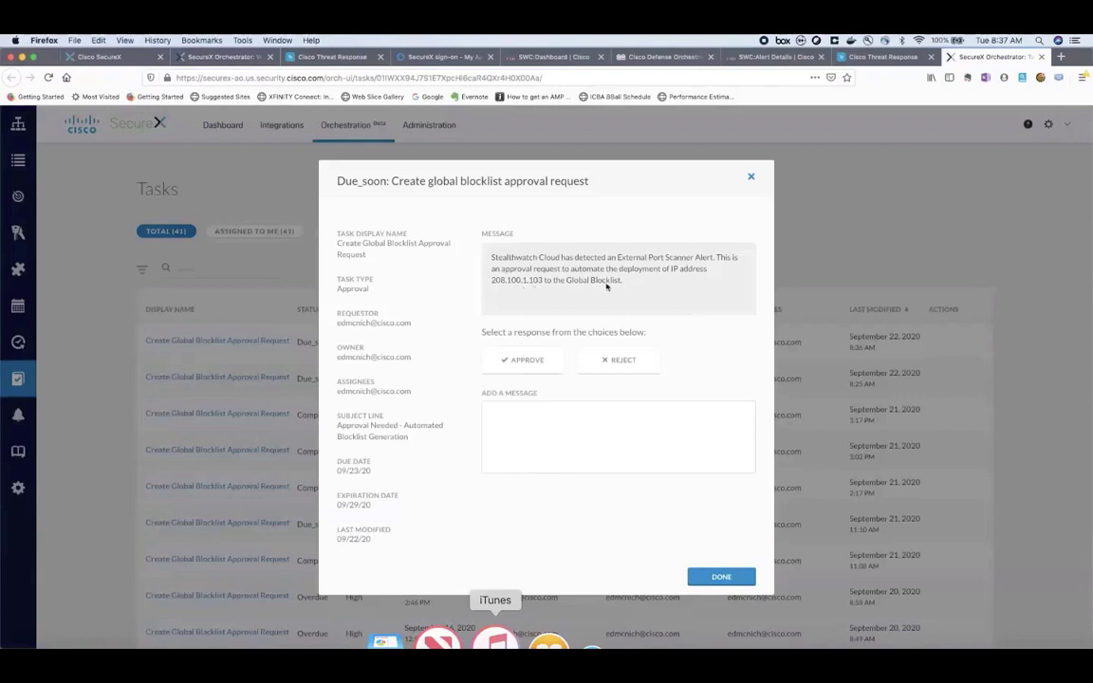
pyautogui.click(533, 366)
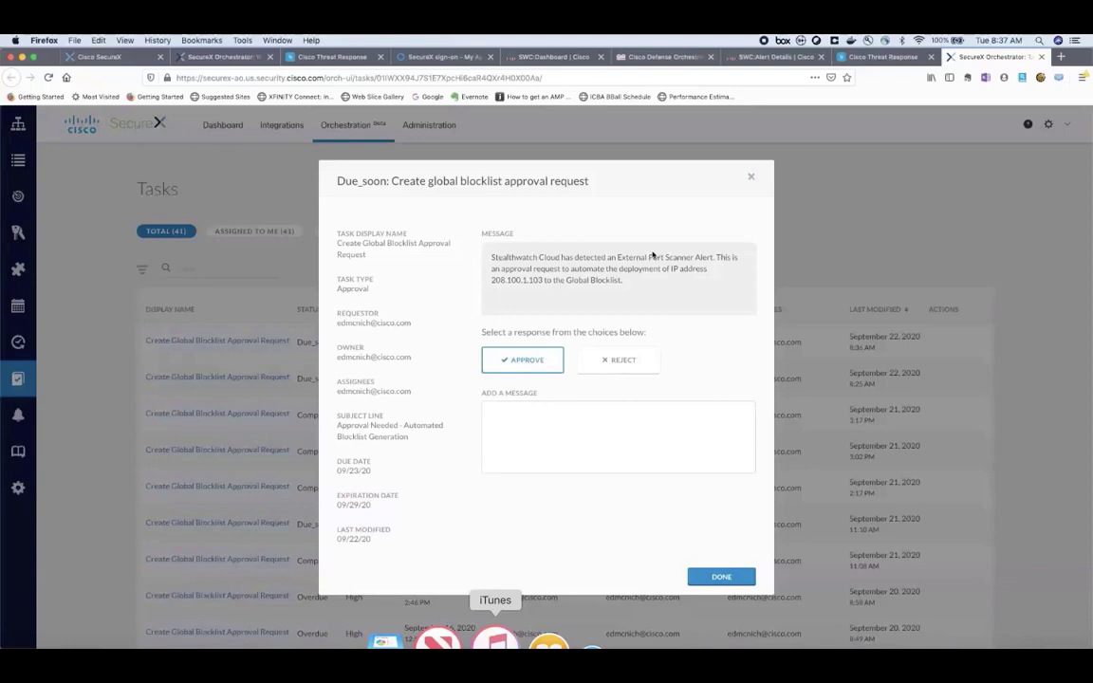
pyautogui.click(721, 576)
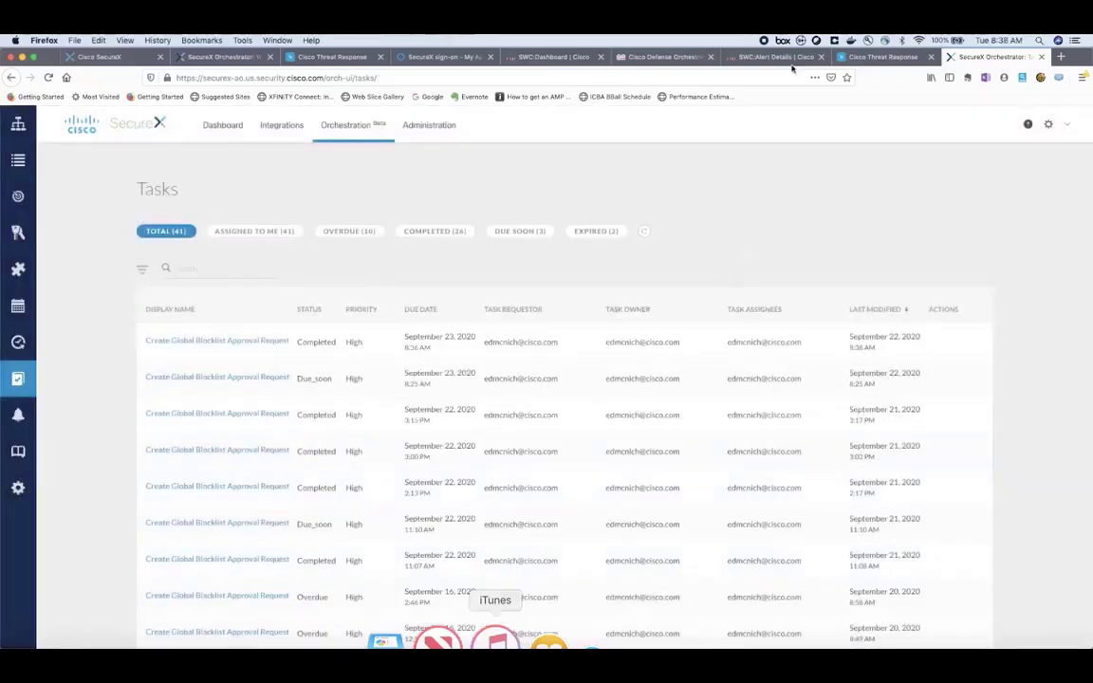
# Switch to Cisco Defense Orchestrator and refresh the blocklist objects to check the Global_Blocklist group's members.
pyautogui.click(675, 58)
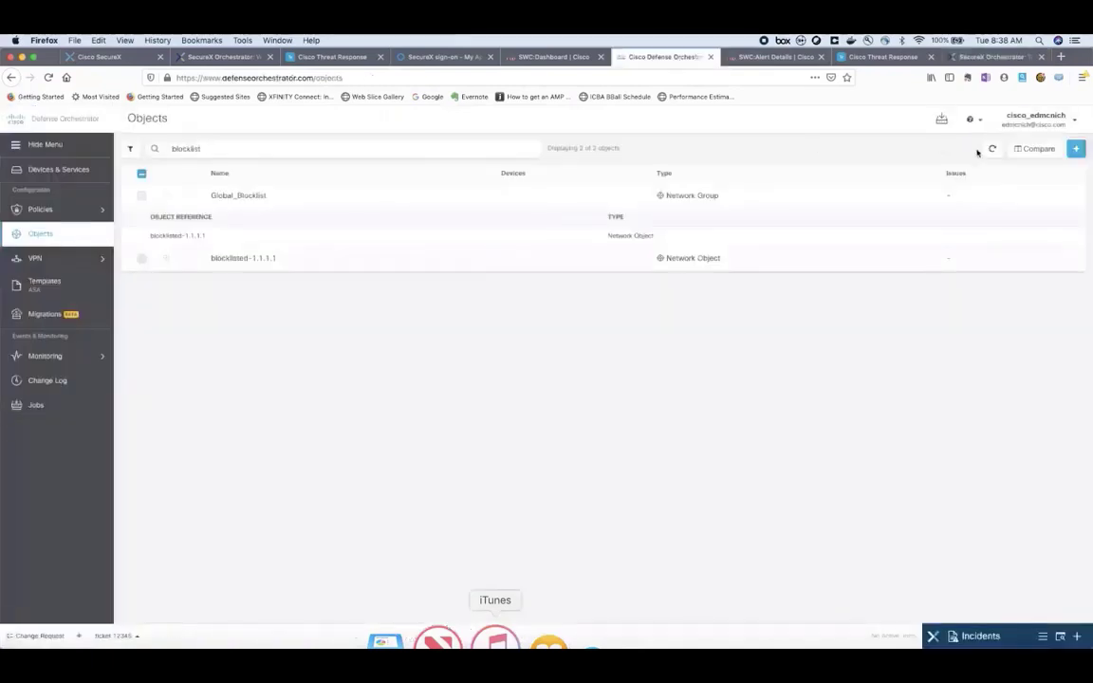
pyautogui.click(992, 151)
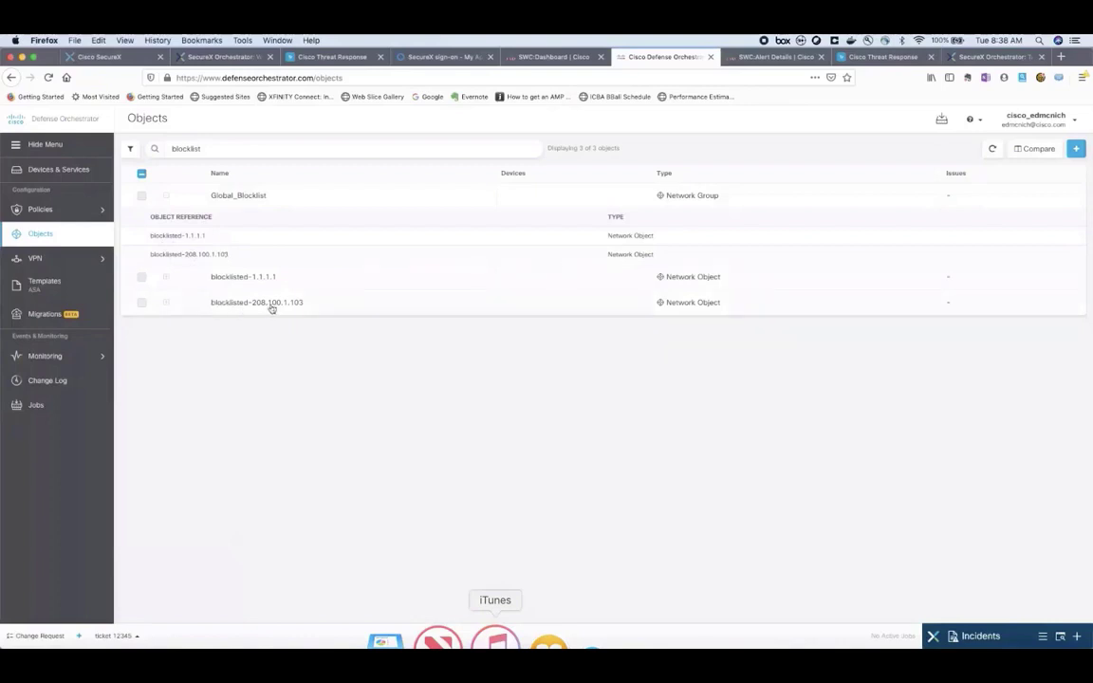
# Switch to SecureX Orchestrator and open the most recent run of the External Port Scan Blocklist Workflow.
pyautogui.click(238, 60)
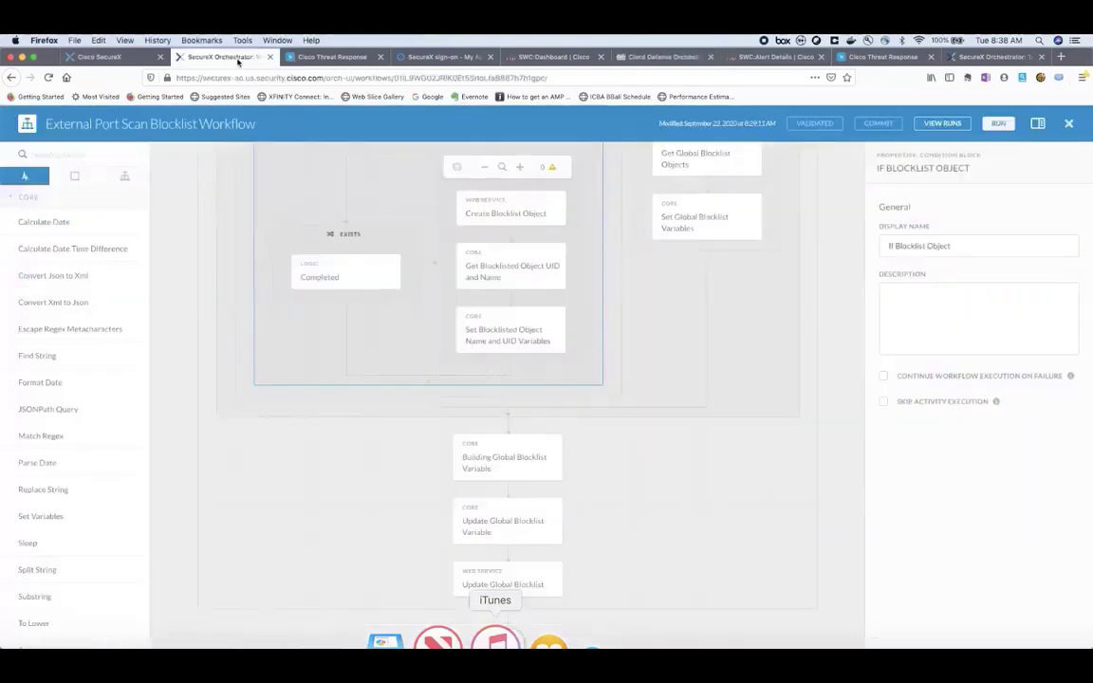
pyautogui.click(943, 124)
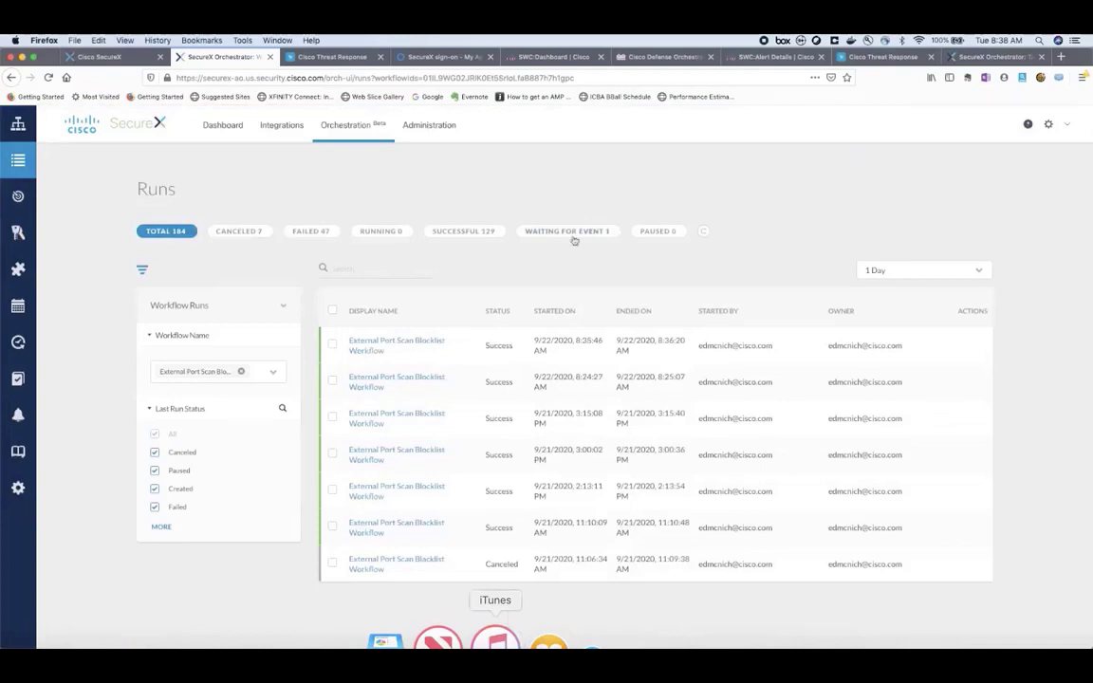
pyautogui.click(396, 345)
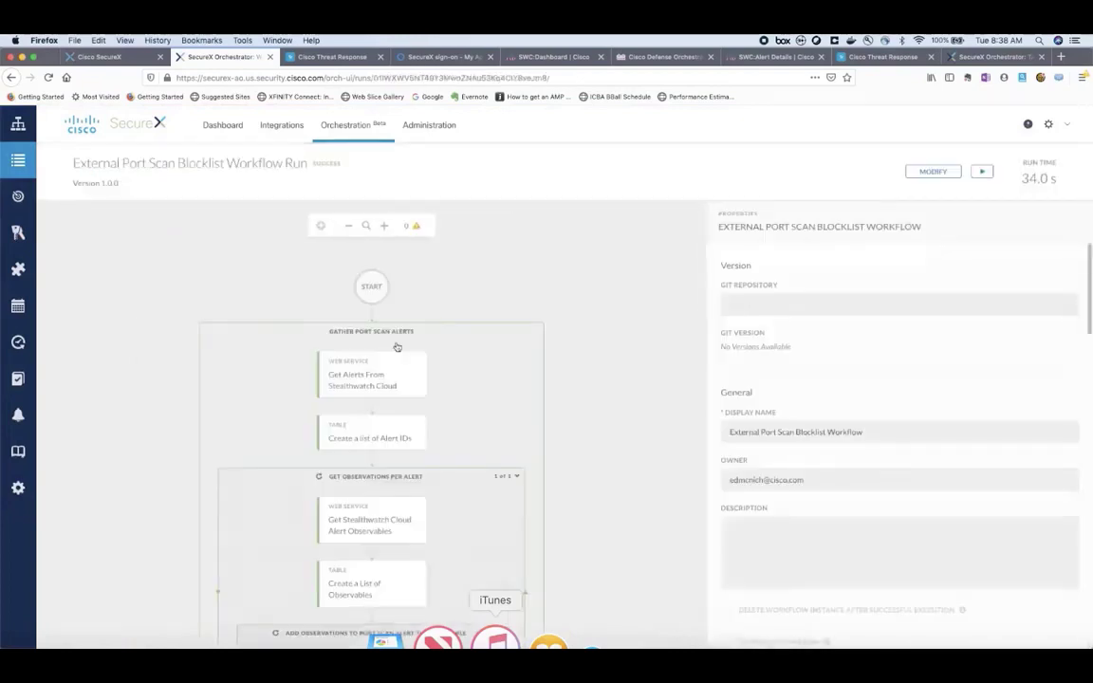
# Examine the run's activity statuses from gathering port scan alerts through the approval request and blocklist branches to the Global Blocklist update.
pyautogui.scroll(-3, 604, 331)
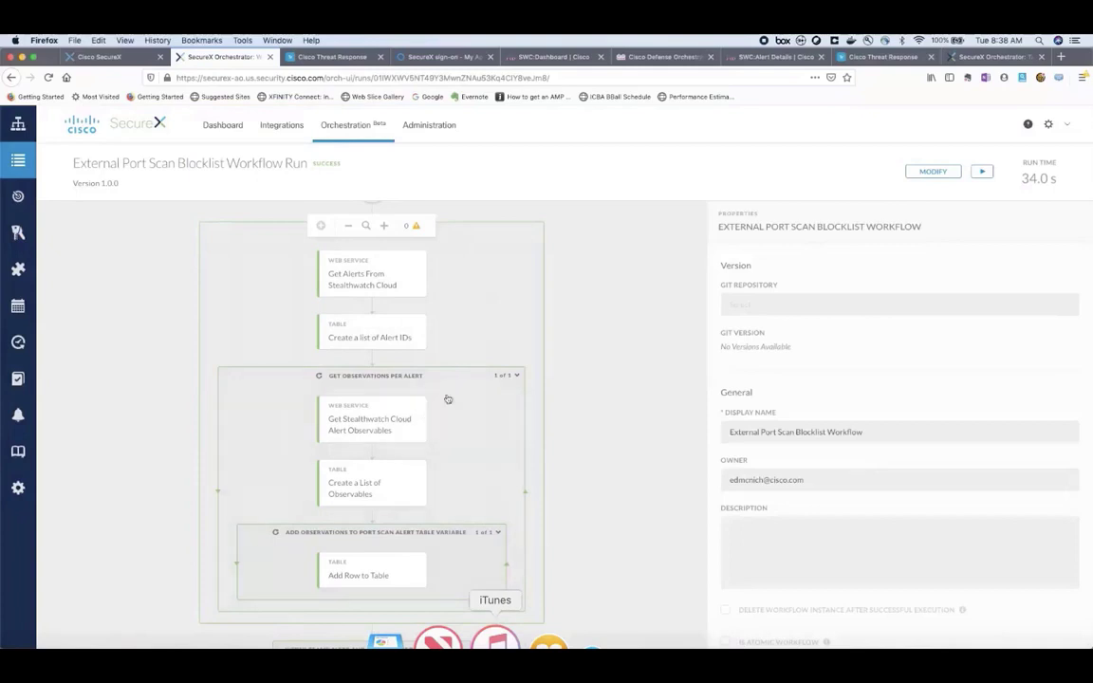
pyautogui.scroll(-2, 465, 406)
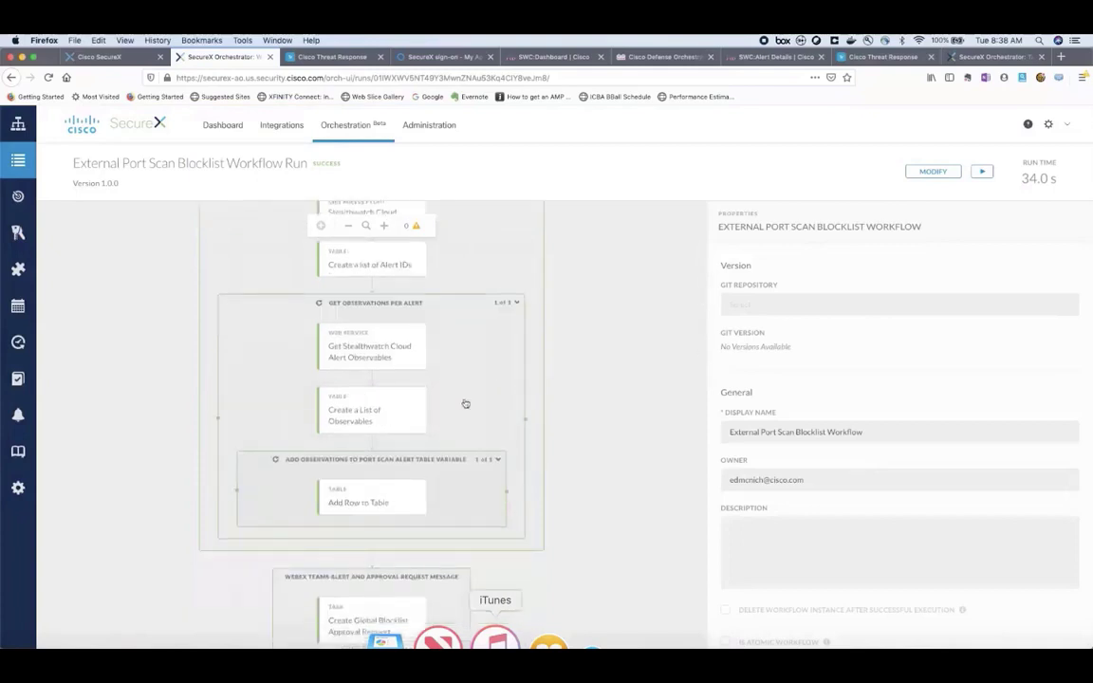
pyautogui.scroll(-2, 465, 404)
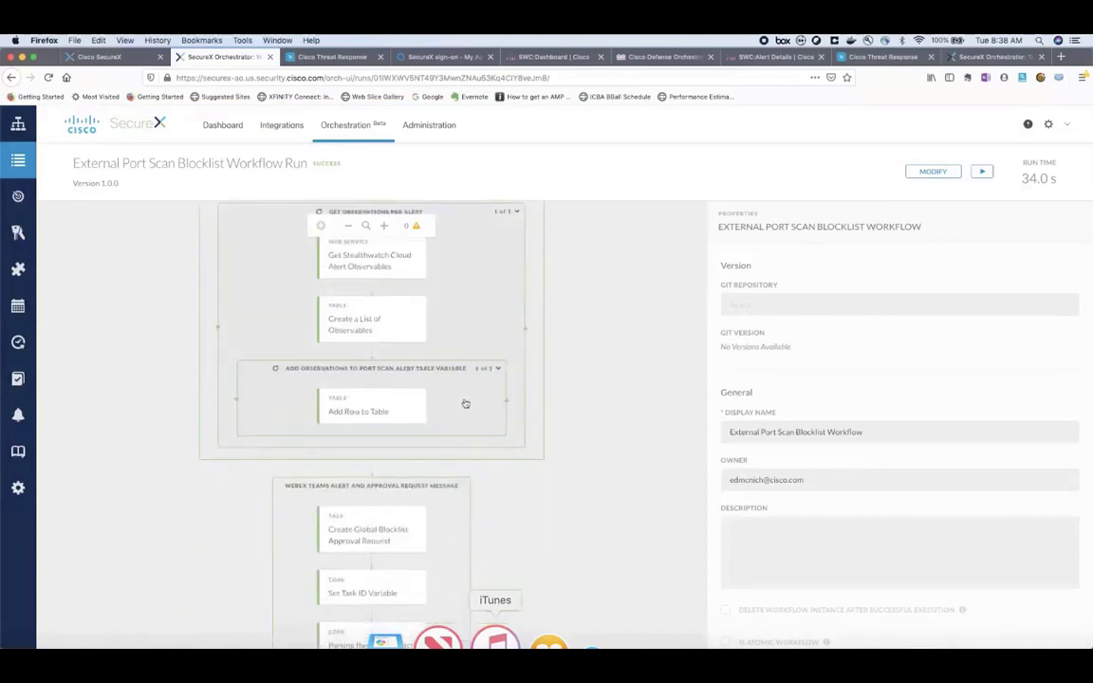
pyautogui.scroll(-4, 464, 404)
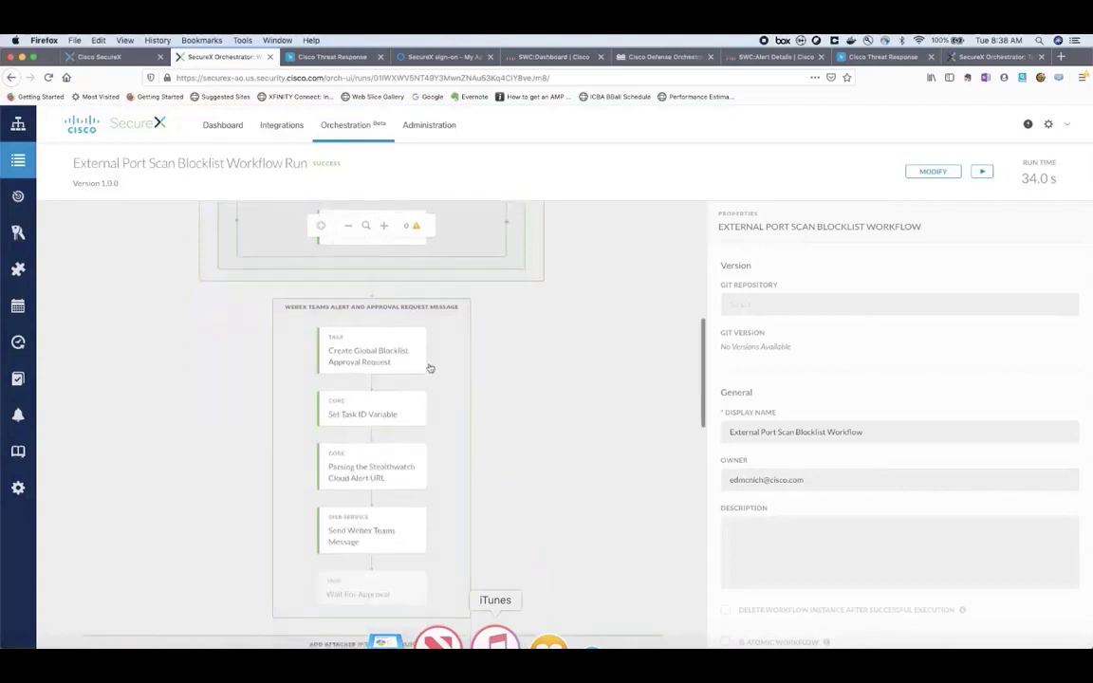
pyautogui.scroll(-8, 442, 448)
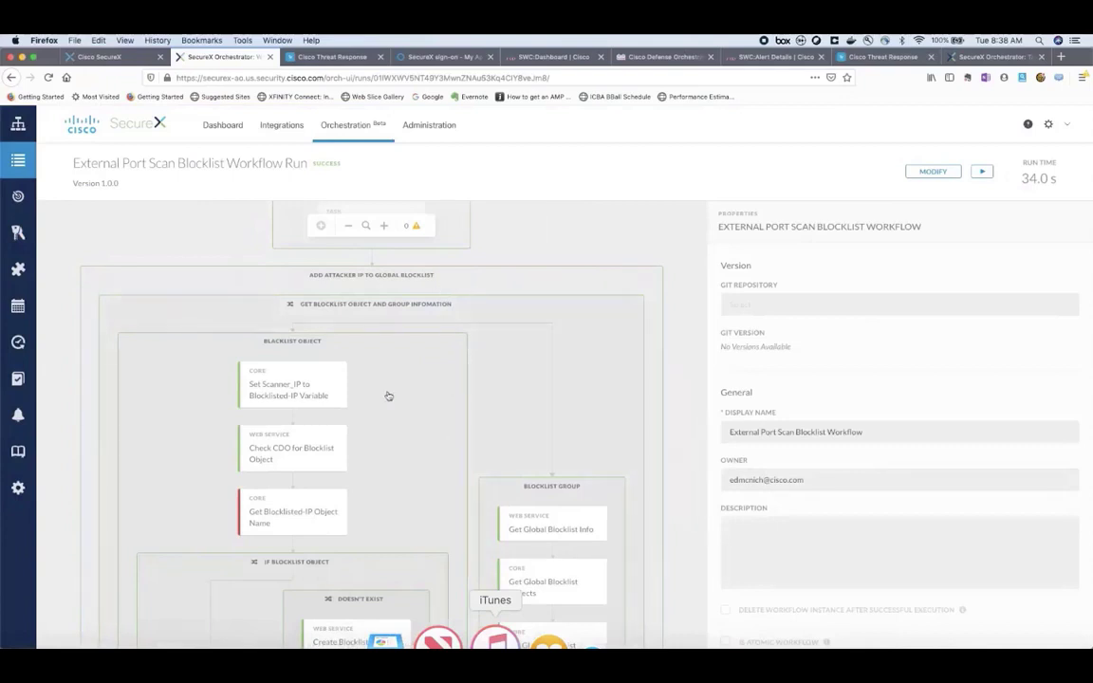
pyautogui.scroll(-2, 388, 396)
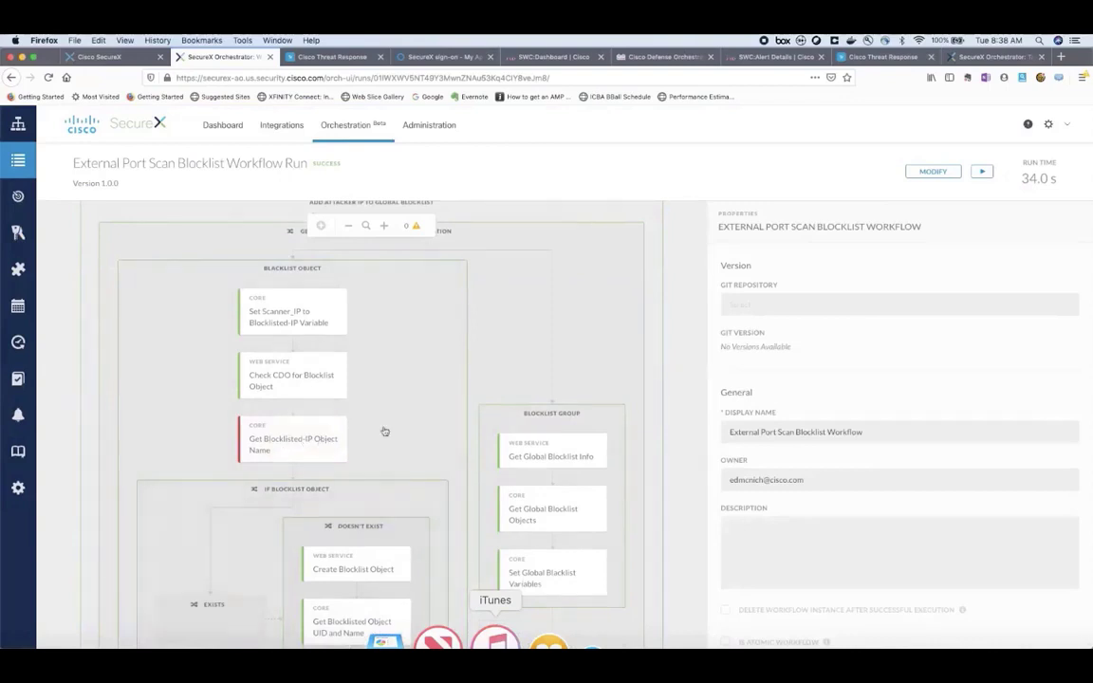
pyautogui.scroll(-4, 383, 430)
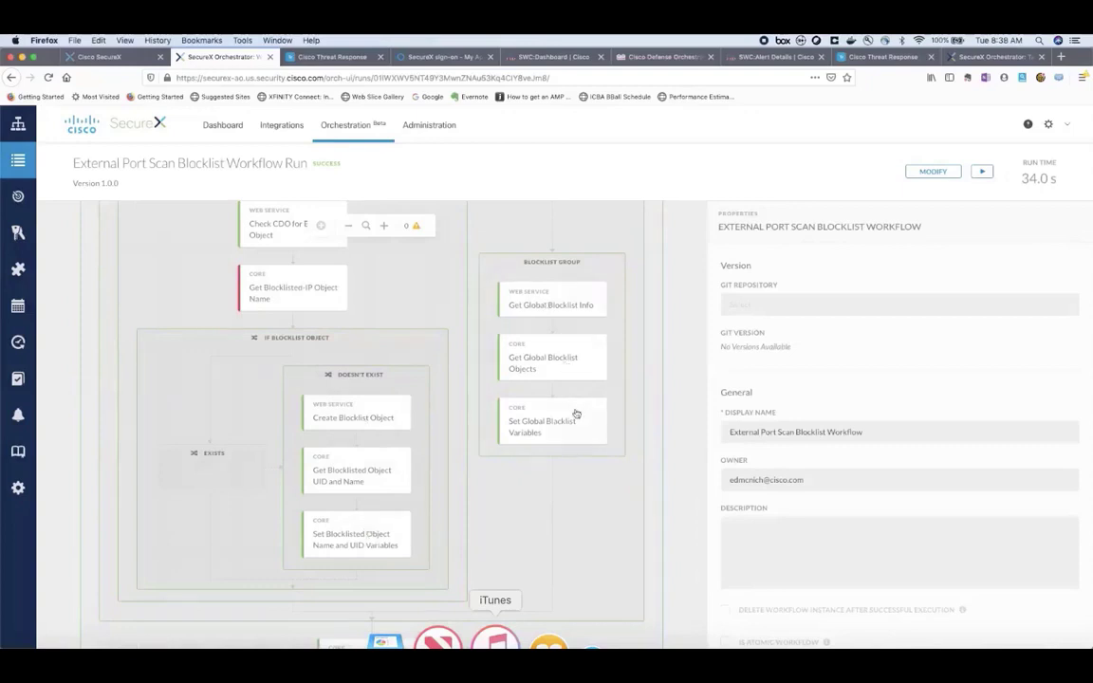
pyautogui.scroll(-1, 576, 413)
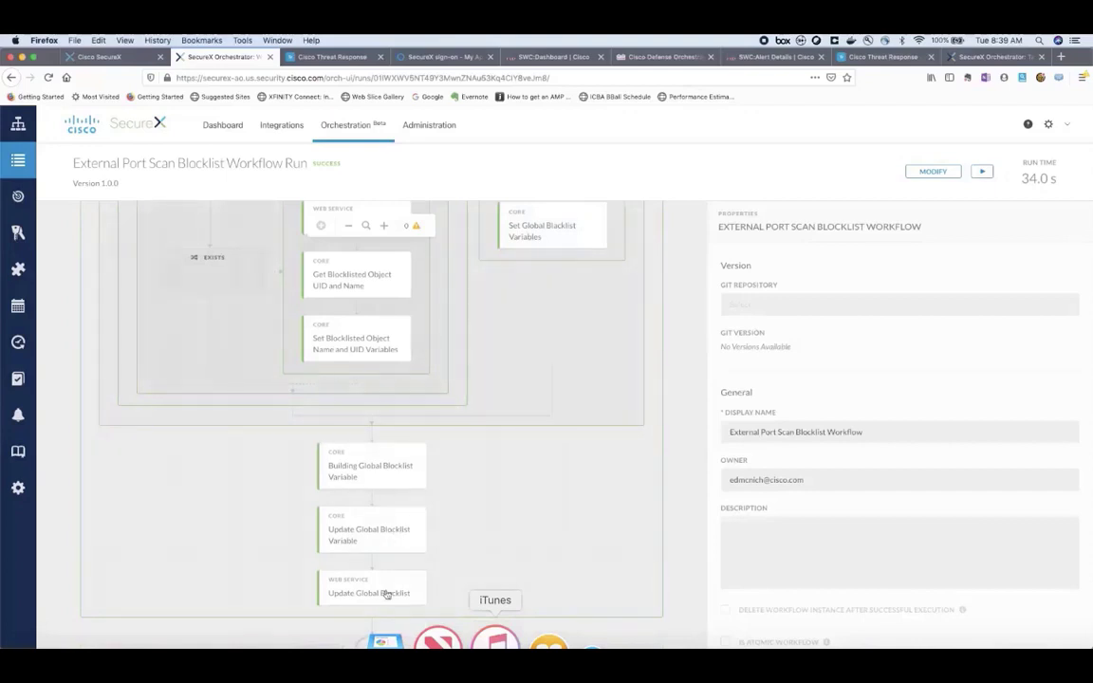
pyautogui.scroll(-2, 386, 594)
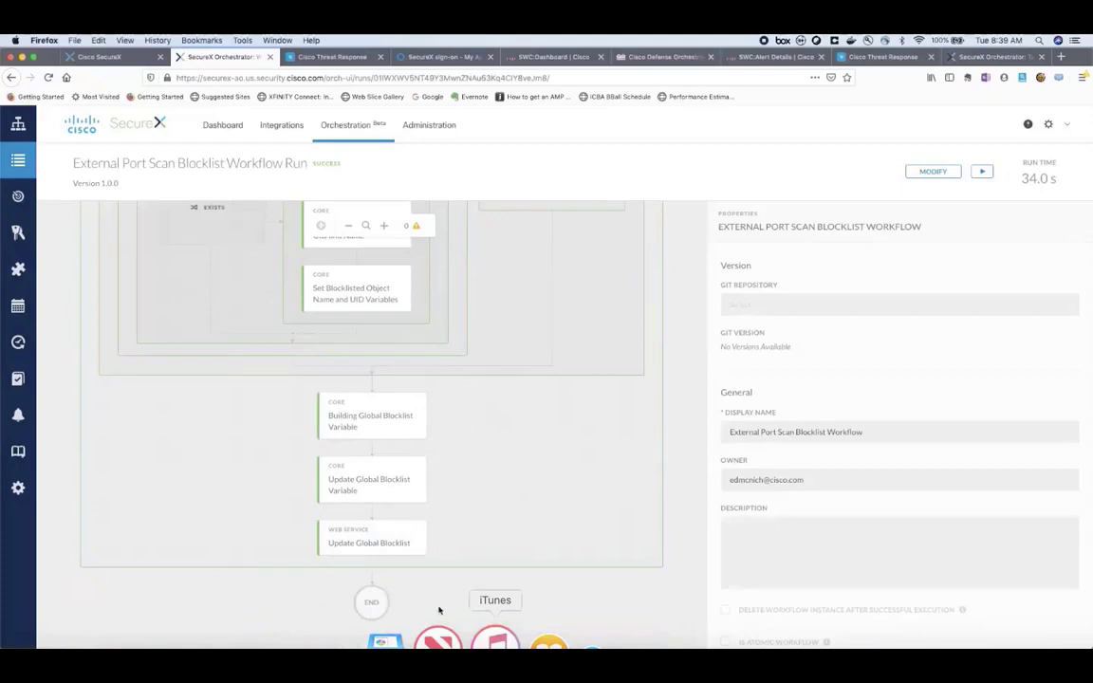